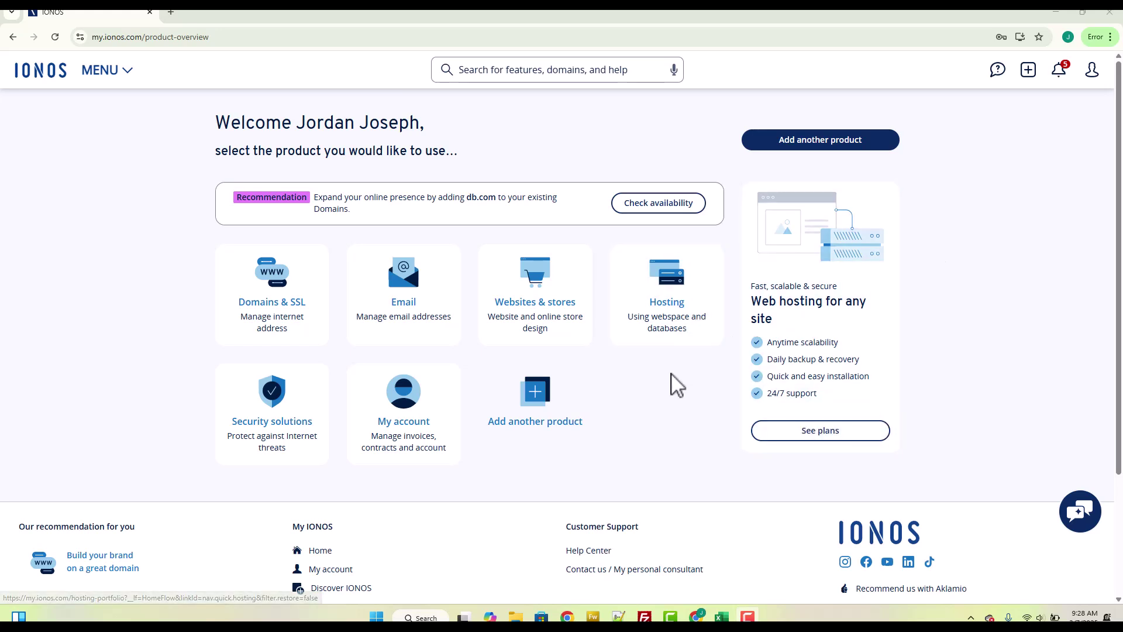
Open the hosting database named db in phpMyAdmin and browse its artist and album tables.
click(667, 301)
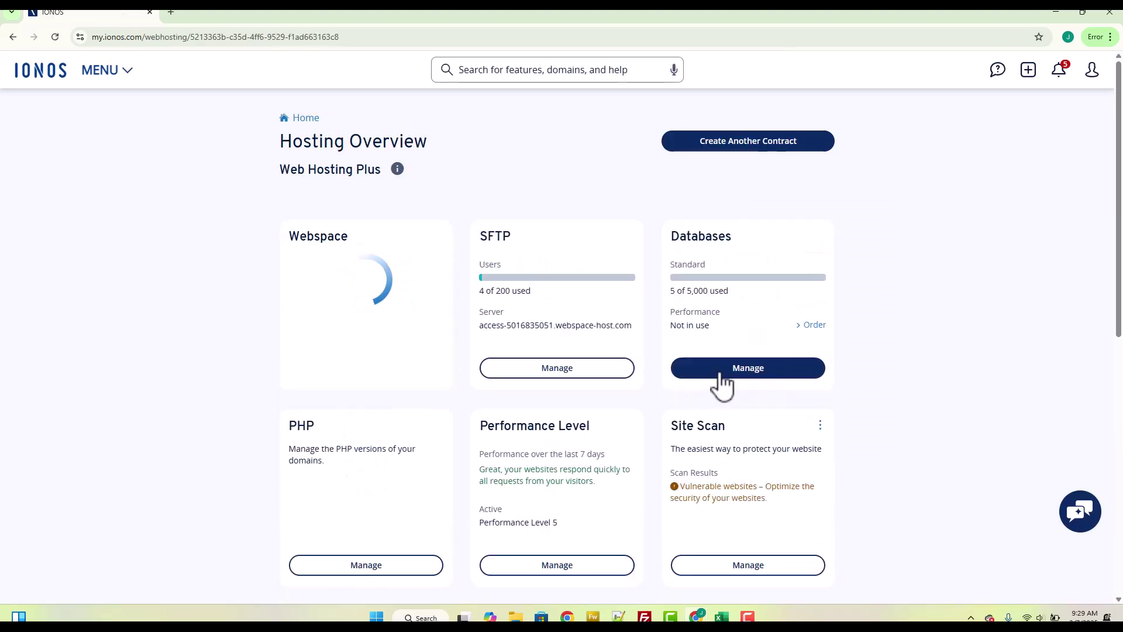
click(720, 379)
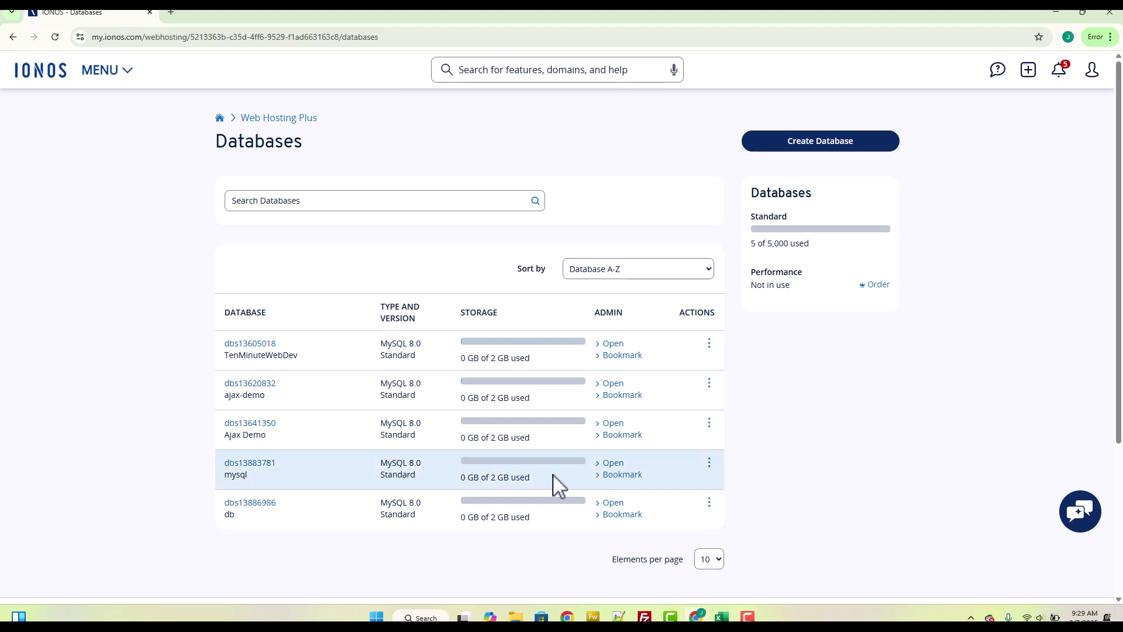
right_click(614, 504)
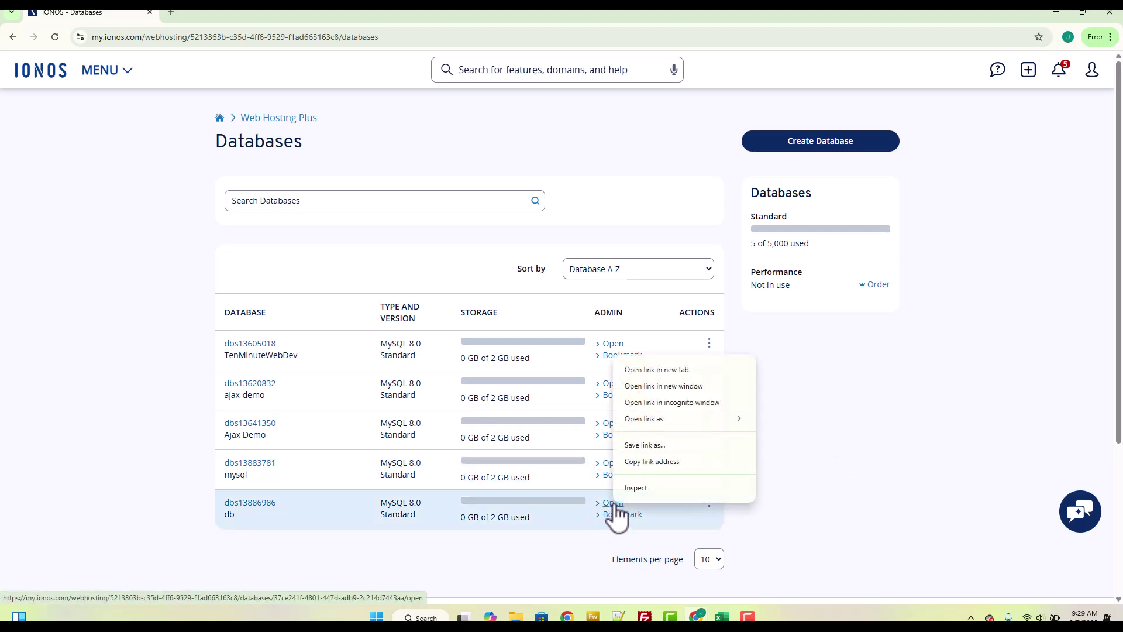
click(614, 504)
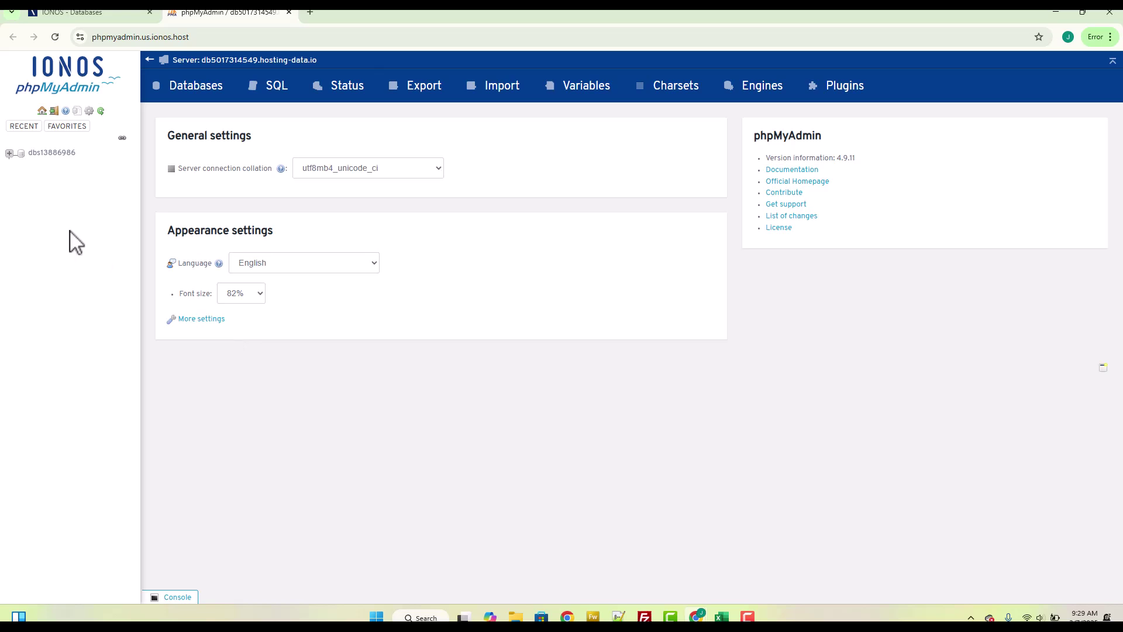
click(10, 153)
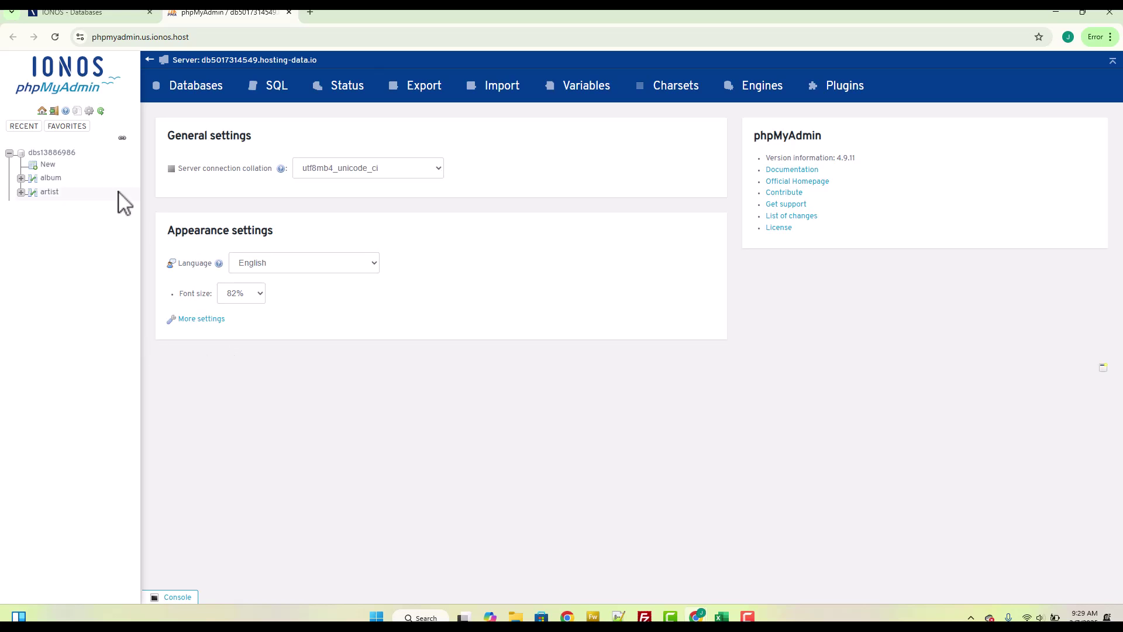
click(50, 193)
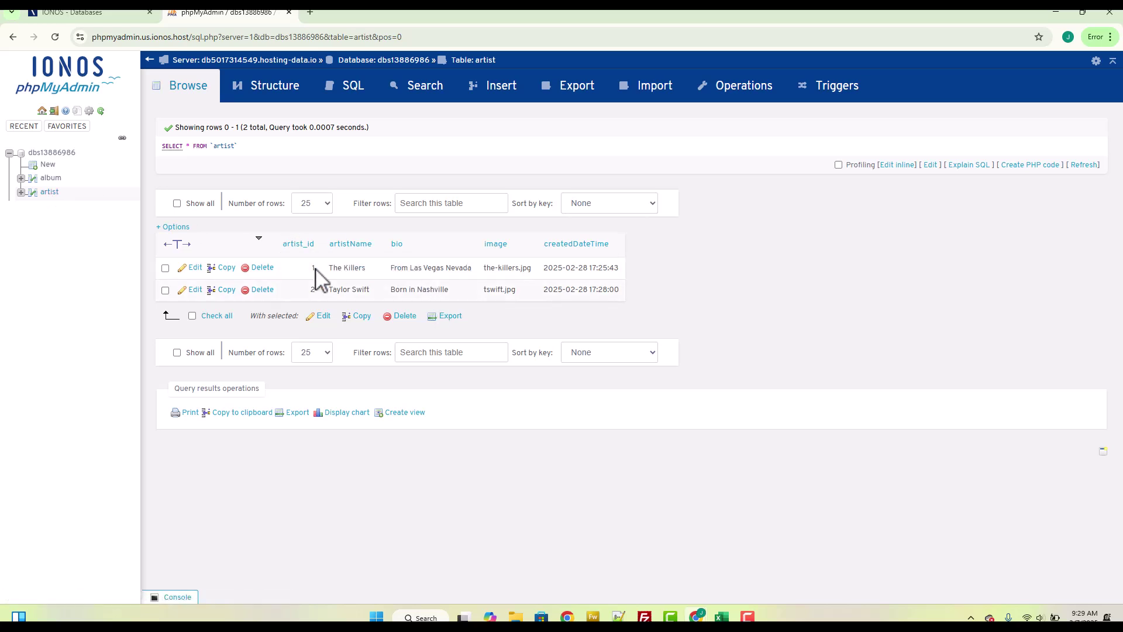
click(46, 180)
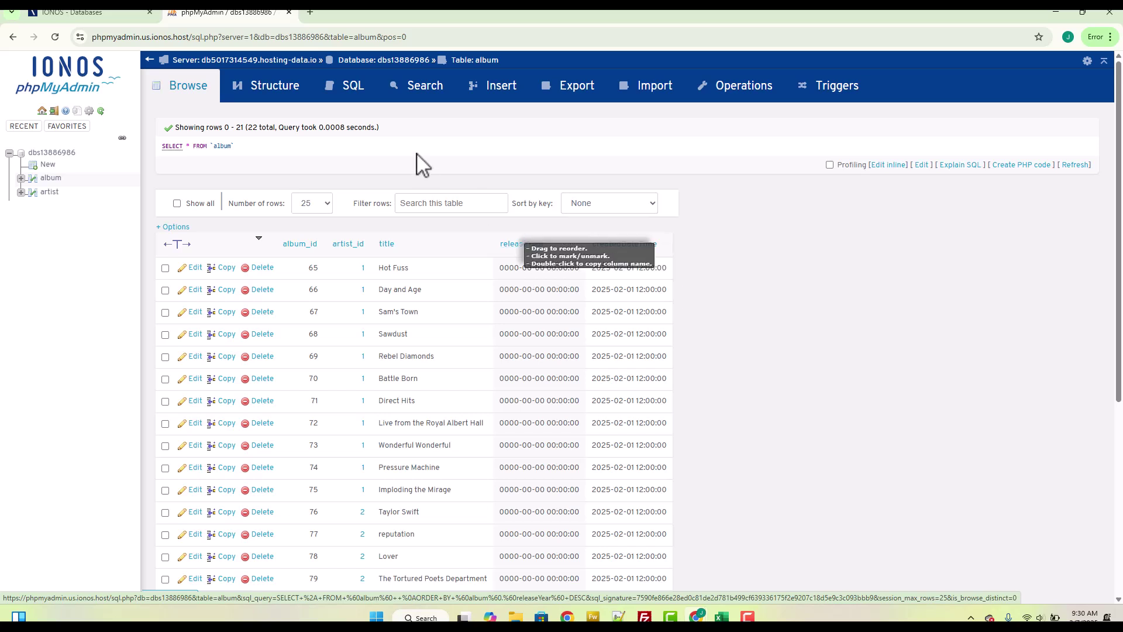
Change the releaseYear column of the album table to the DATE type and save the structure.
click(282, 94)
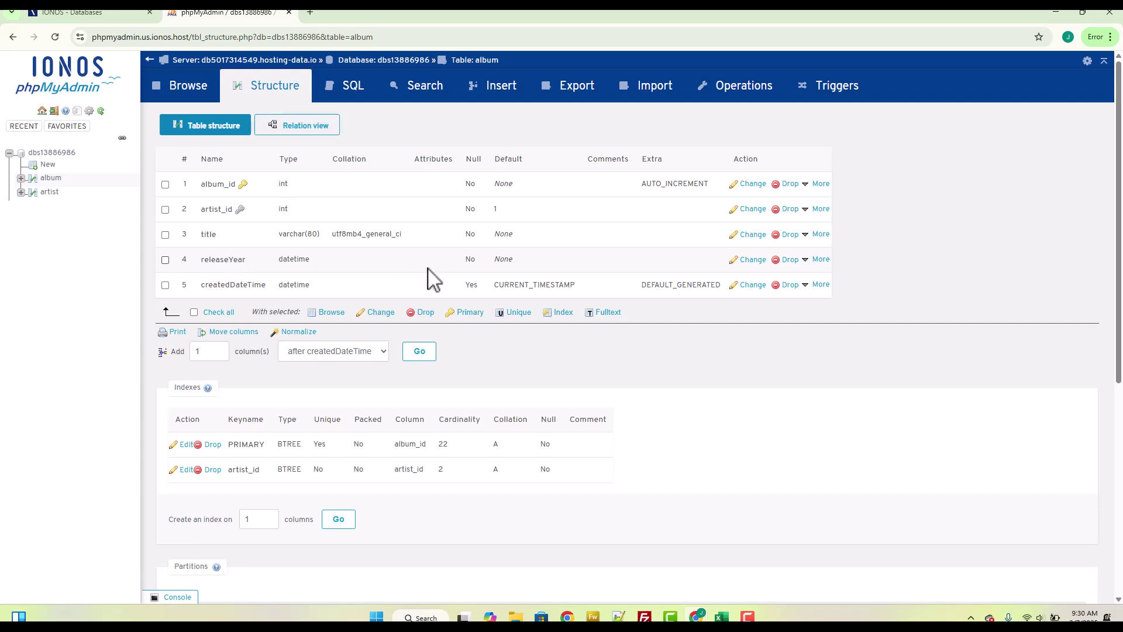
click(754, 263)
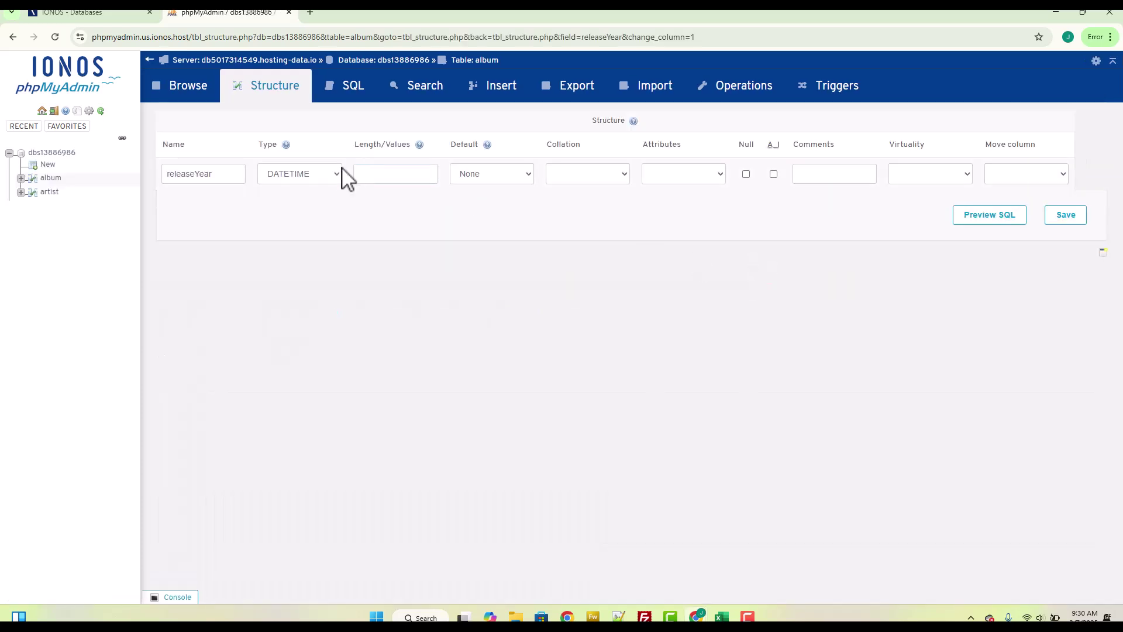
click(330, 175)
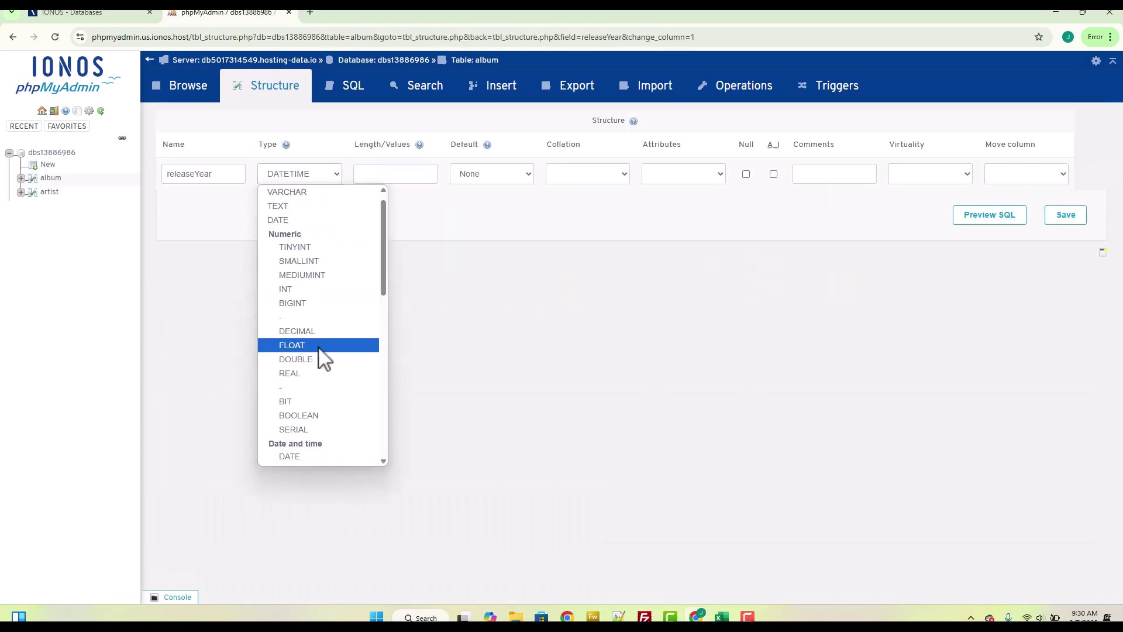
click(306, 458)
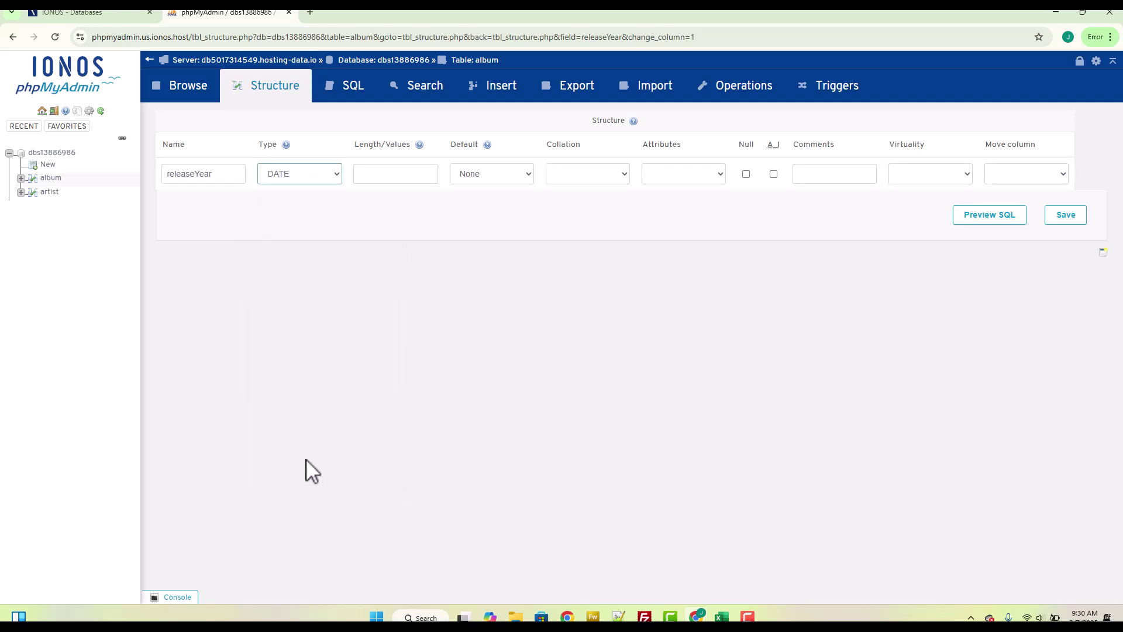
click(1064, 218)
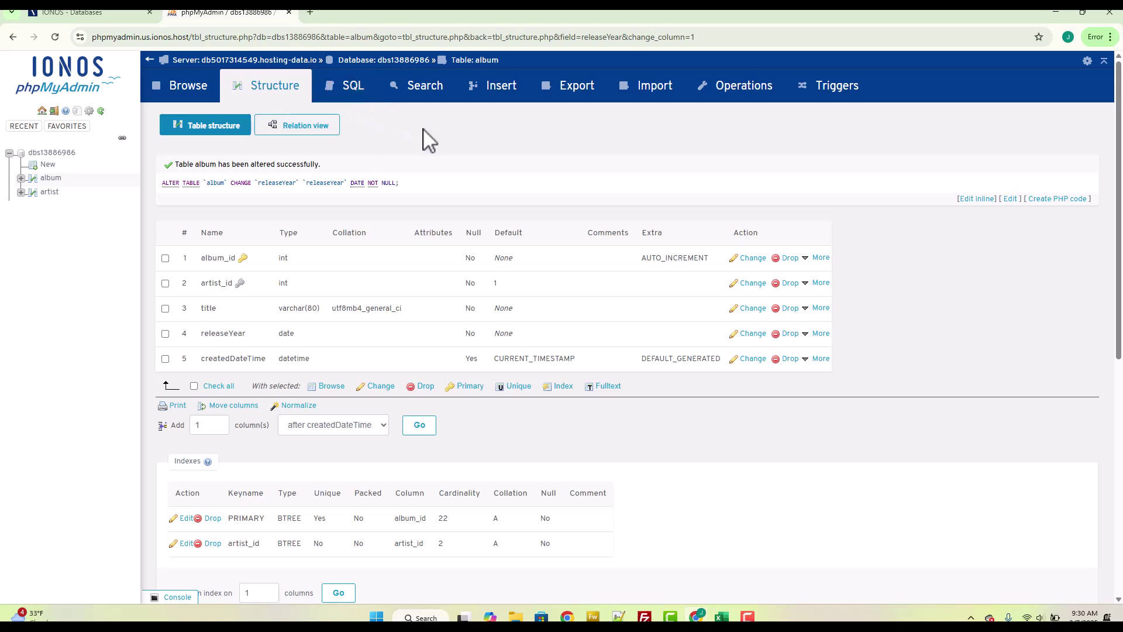
Start adding one new column after artist_id in the album table.
drag(174, 425, 270, 429)
click(336, 428)
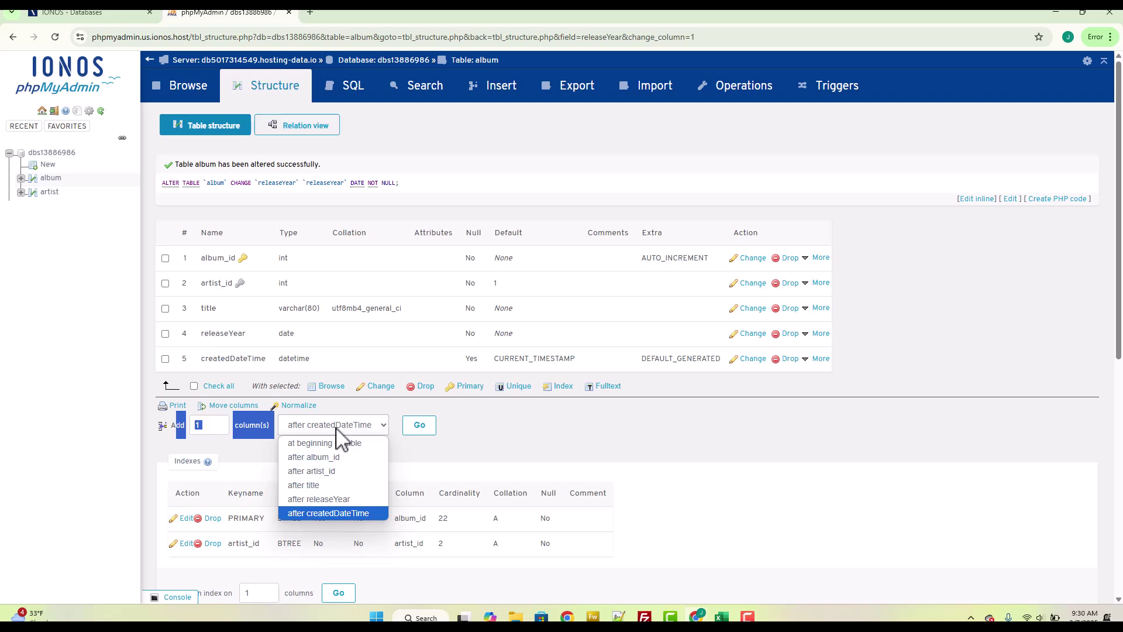
click(338, 472)
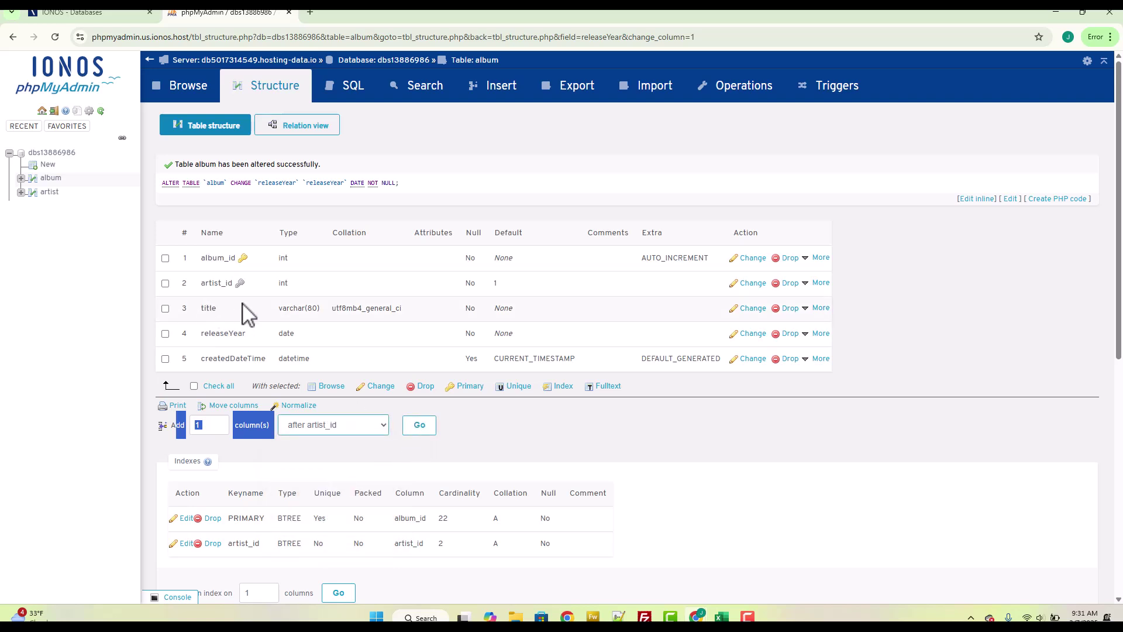
click(420, 427)
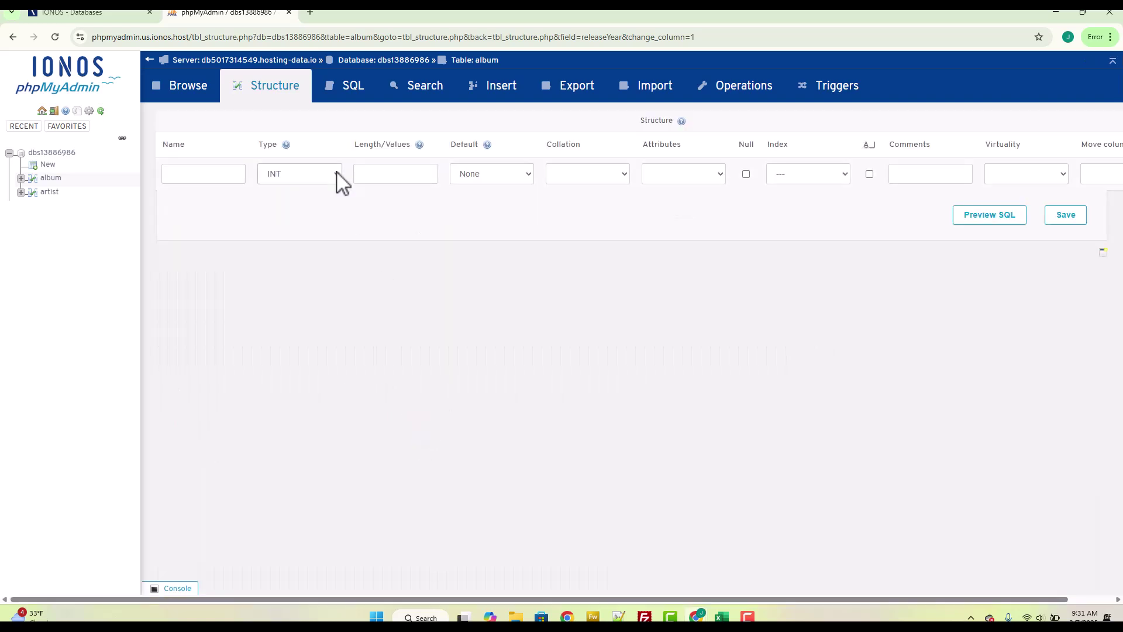
Define the new column as albumArt, VARCHAR with length 80 and default NULL, save it and browse the album rows.
click(338, 173)
click(321, 200)
click(220, 177)
text(album)
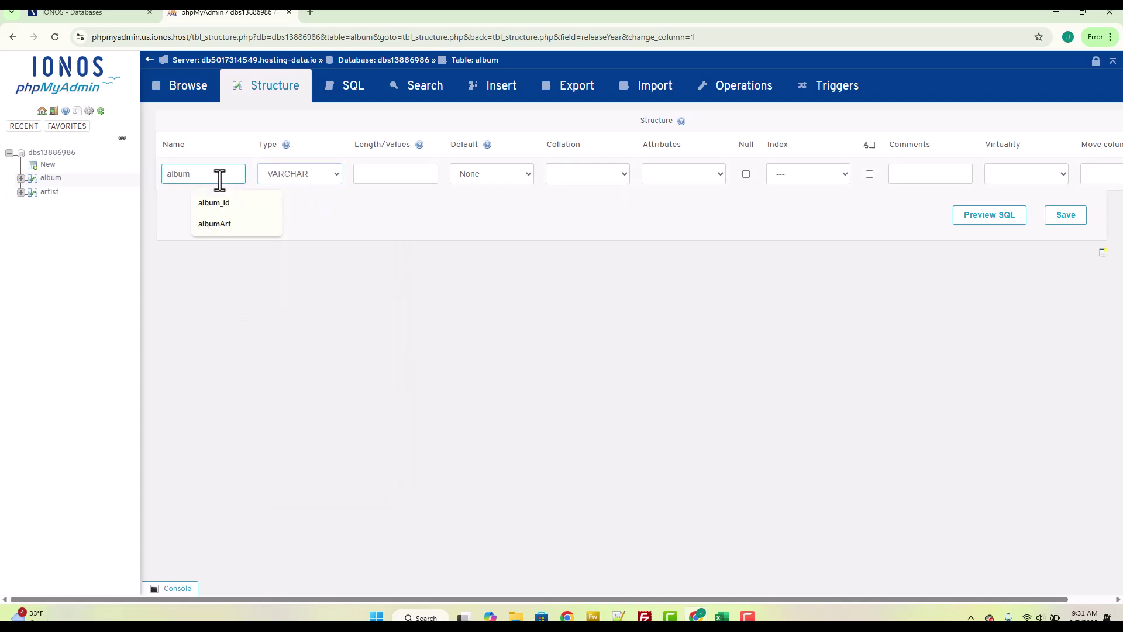
text(Art)
click(387, 174)
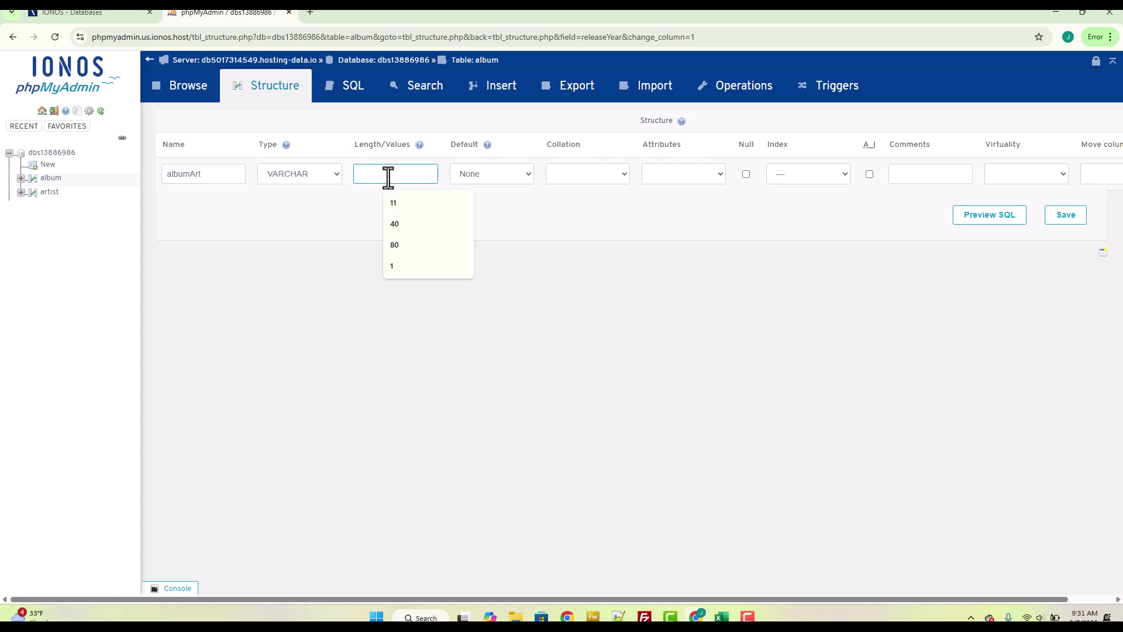
text(80)
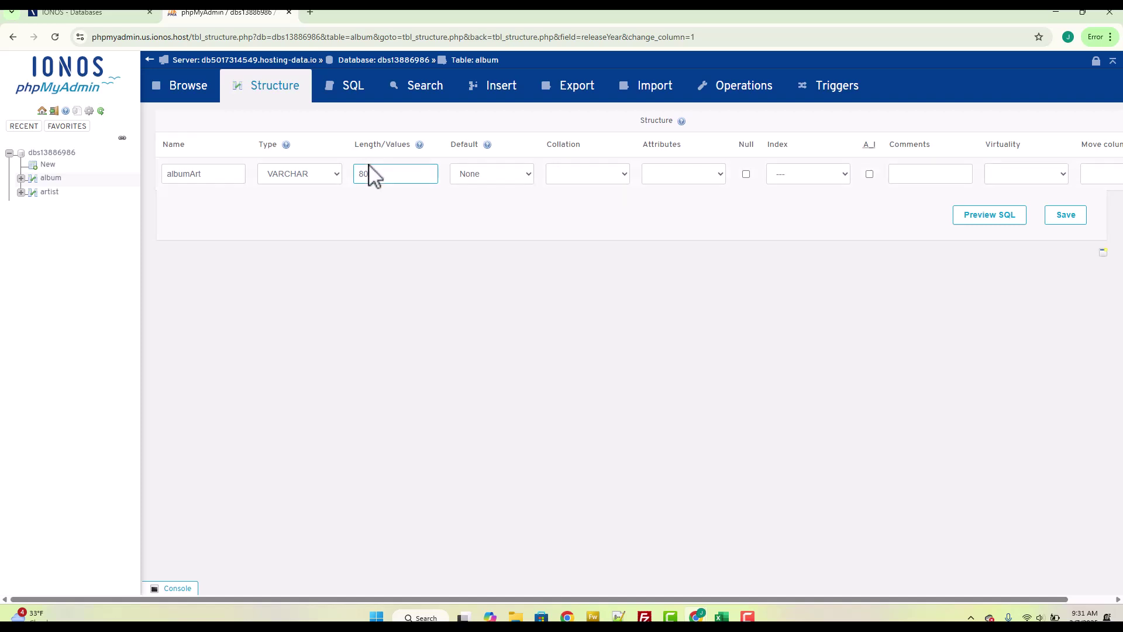
click(484, 174)
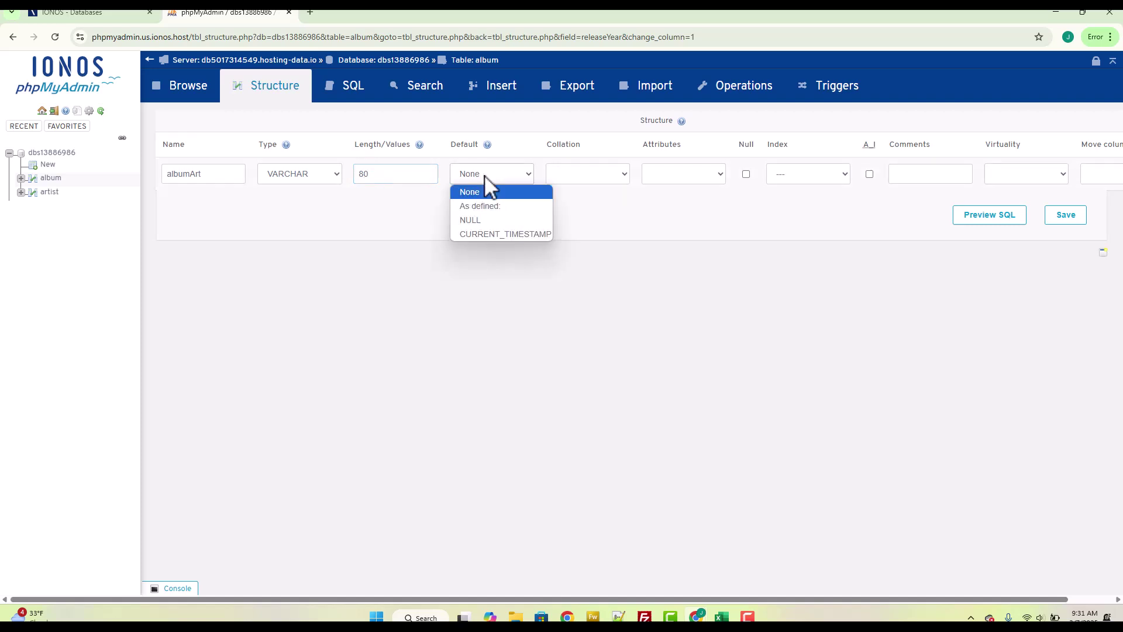
click(485, 219)
click(1065, 215)
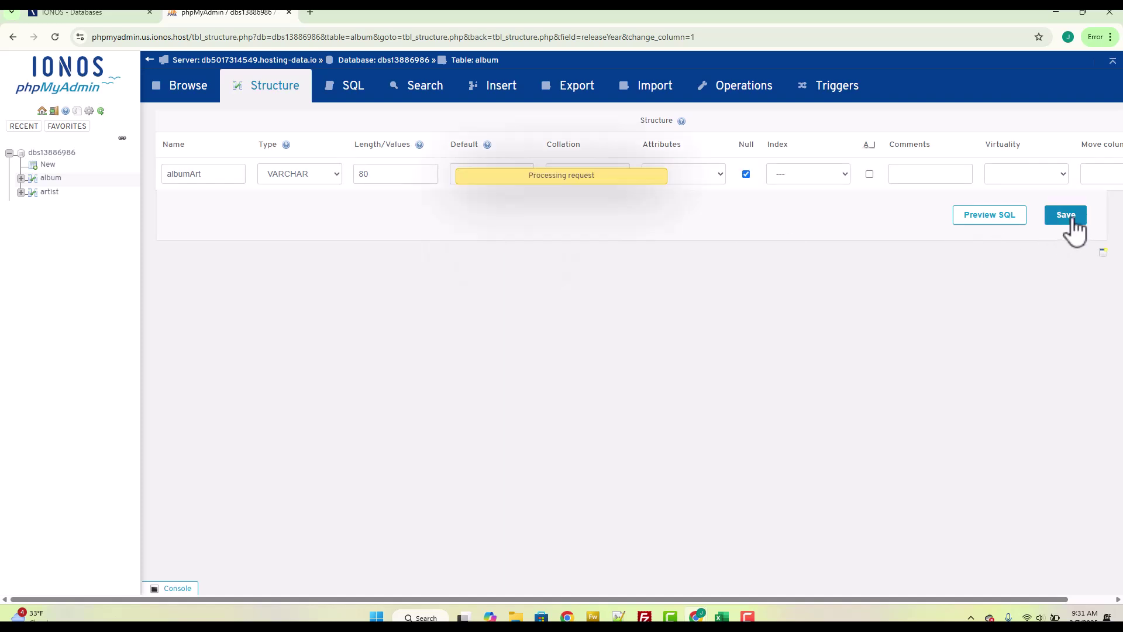
click(182, 102)
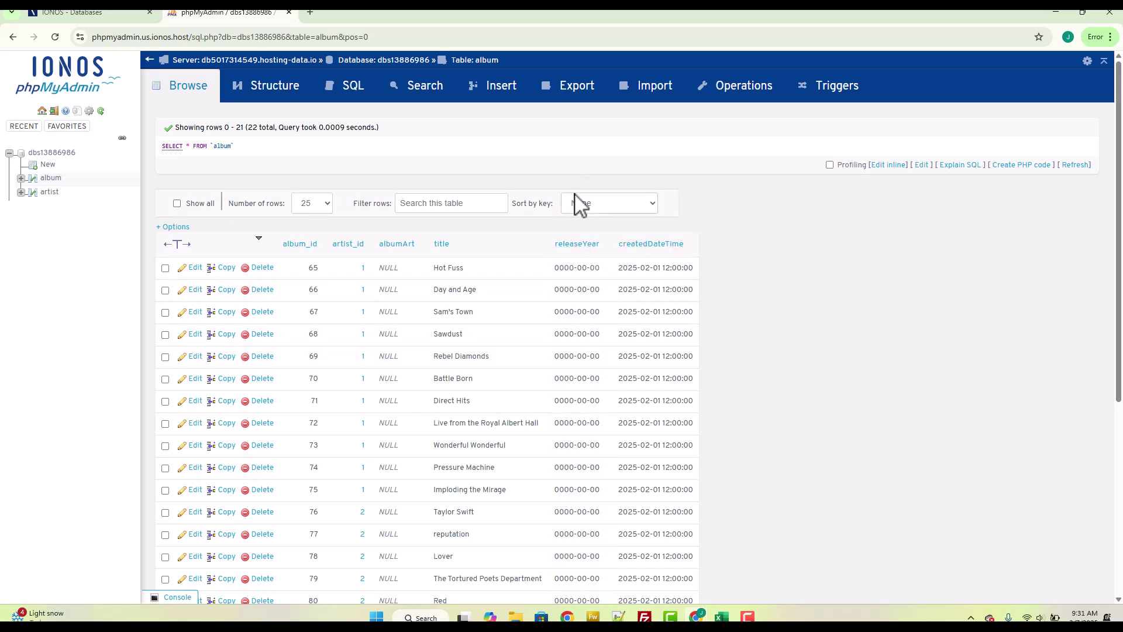
Change the album table's releaseYear column to the YEAR type, save it and review the table's rows.
click(273, 97)
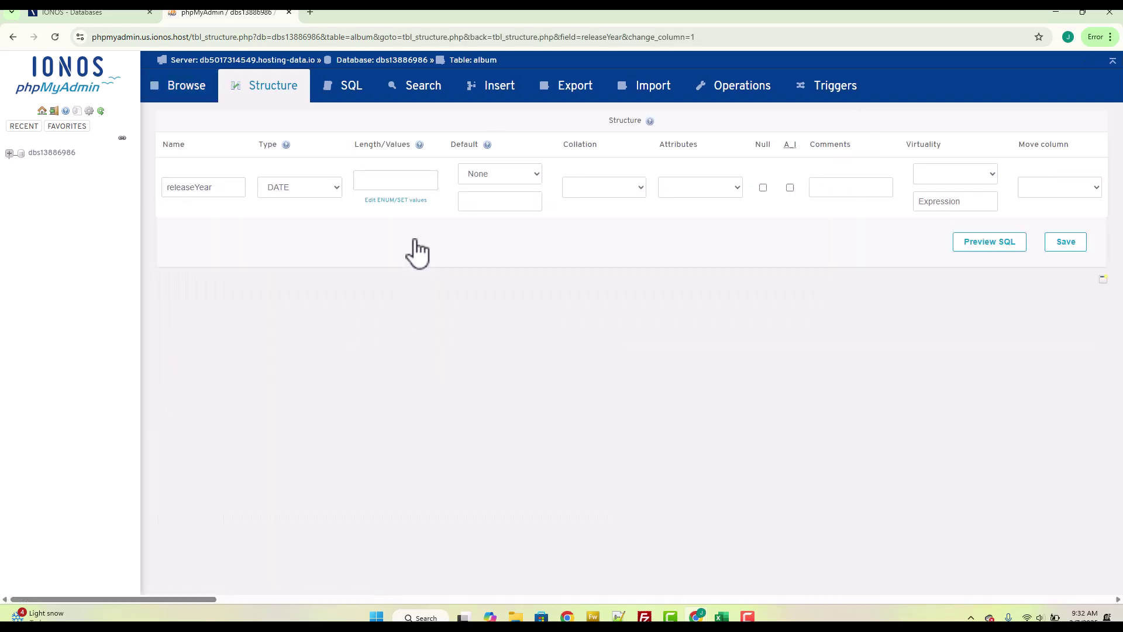
click(300, 174)
scroll(310, 337, down, 4)
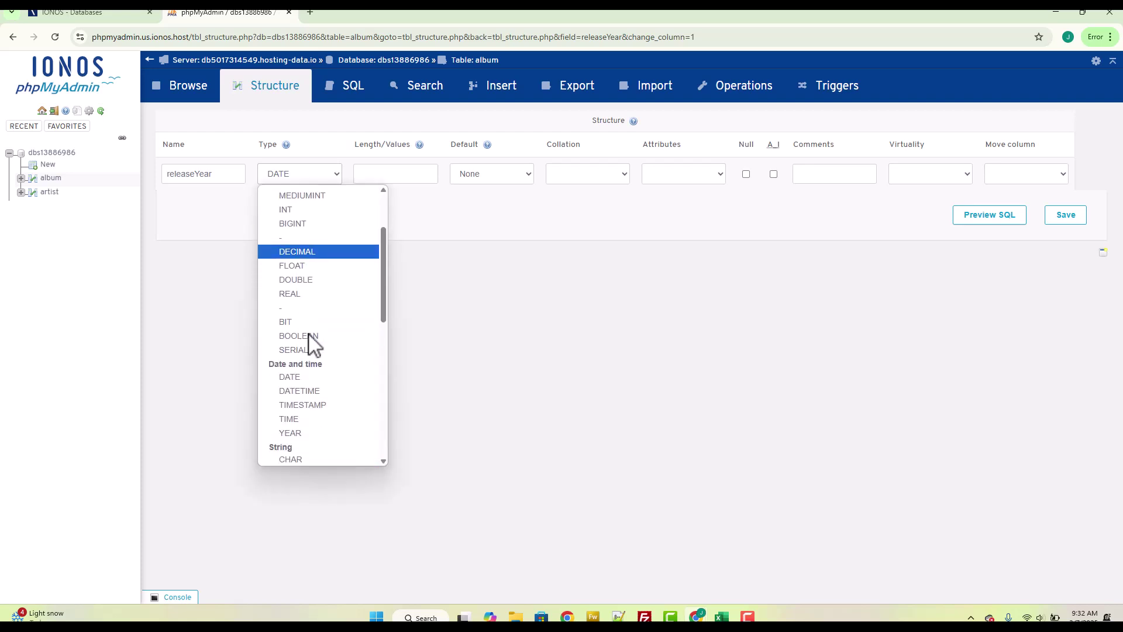
click(312, 406)
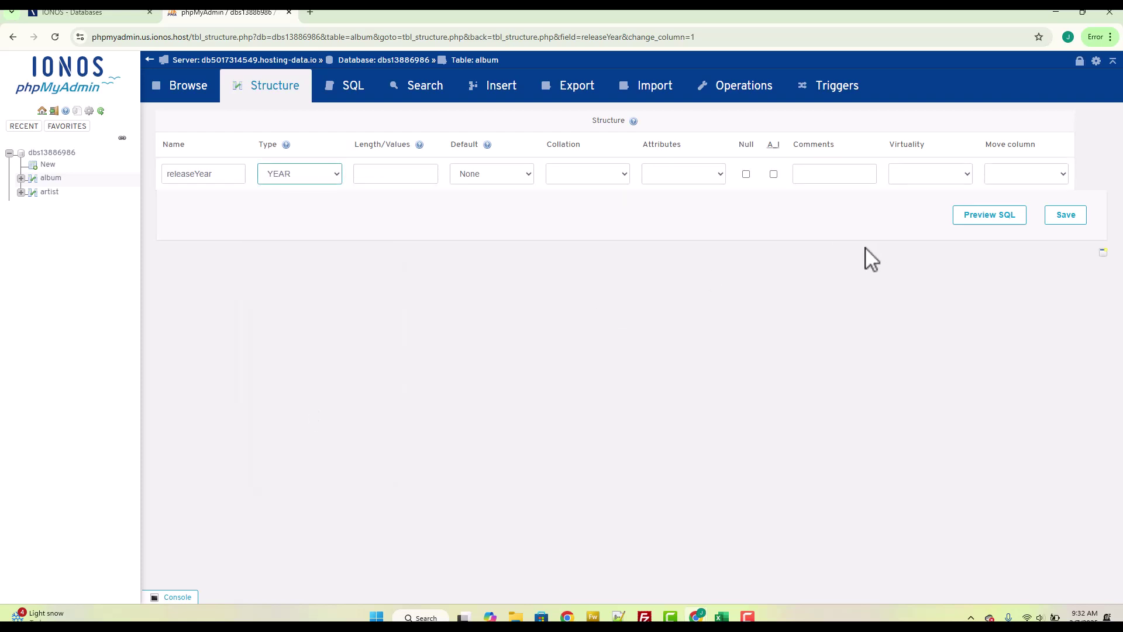
click(1072, 219)
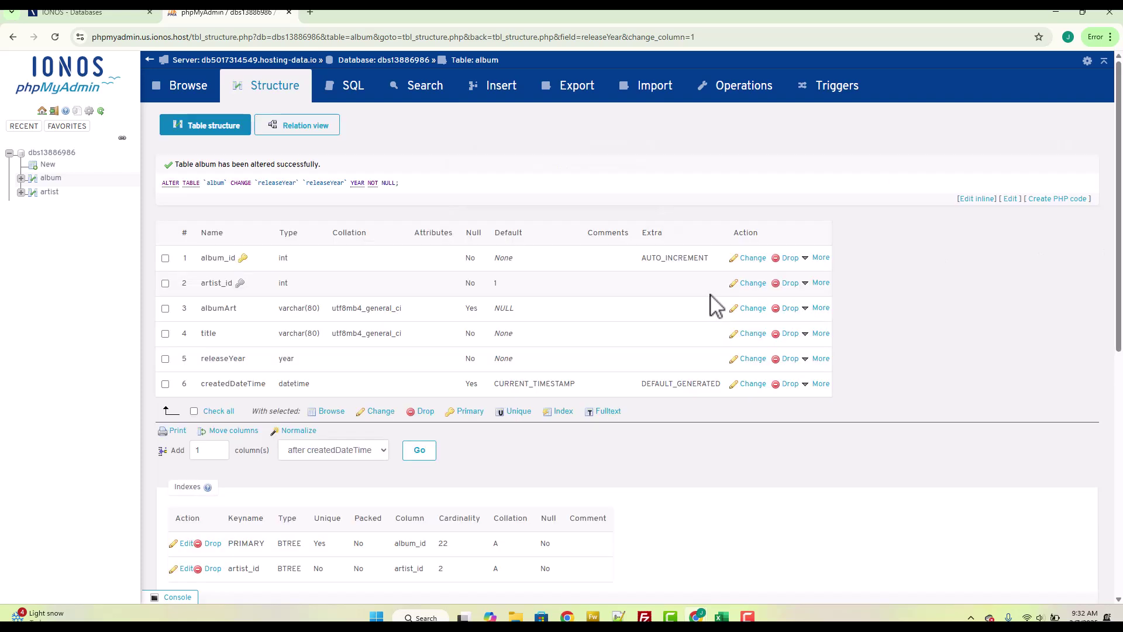
click(193, 94)
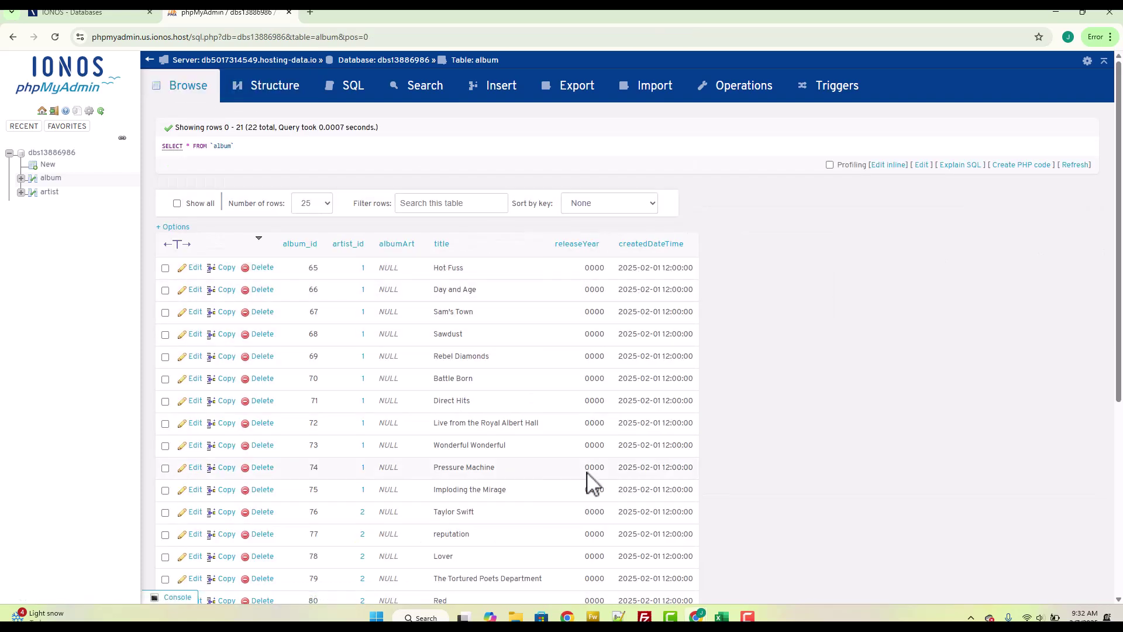
scroll(600, 360, down, 2)
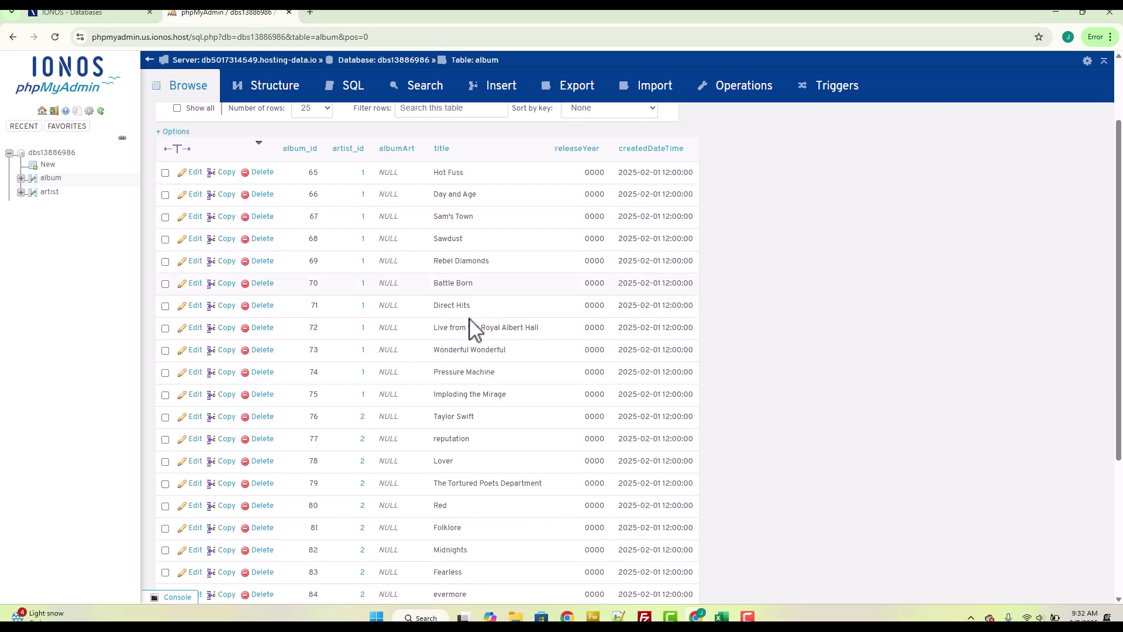
scroll(472, 267, up, 2)
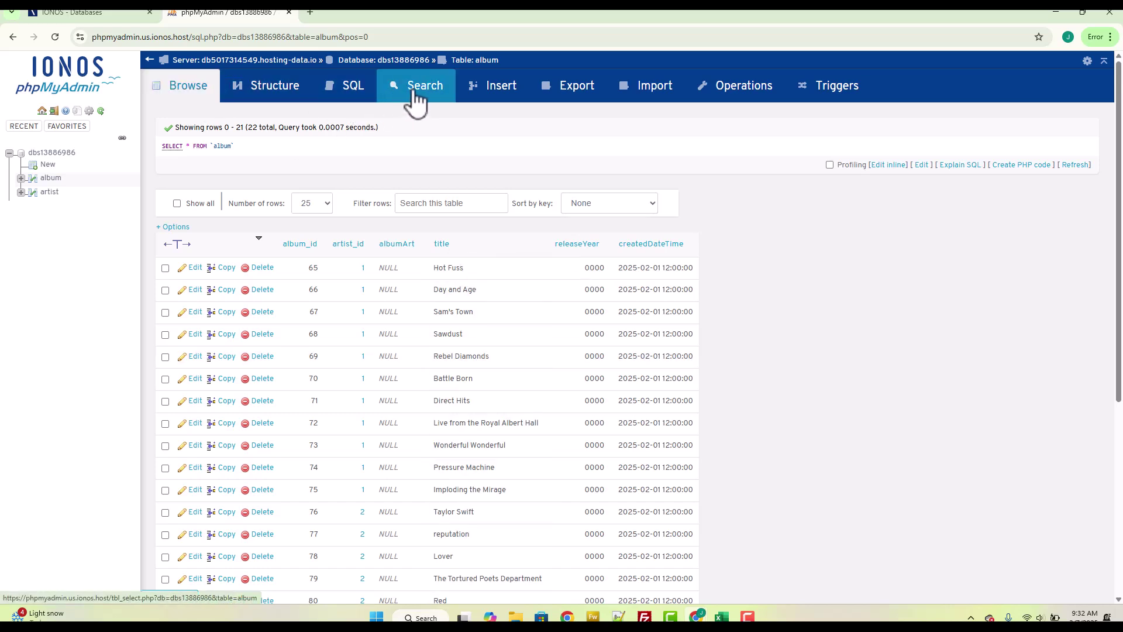
Write the SQL query "delete FROM `album` WHERE 1" for the album table and simulate it.
click(362, 98)
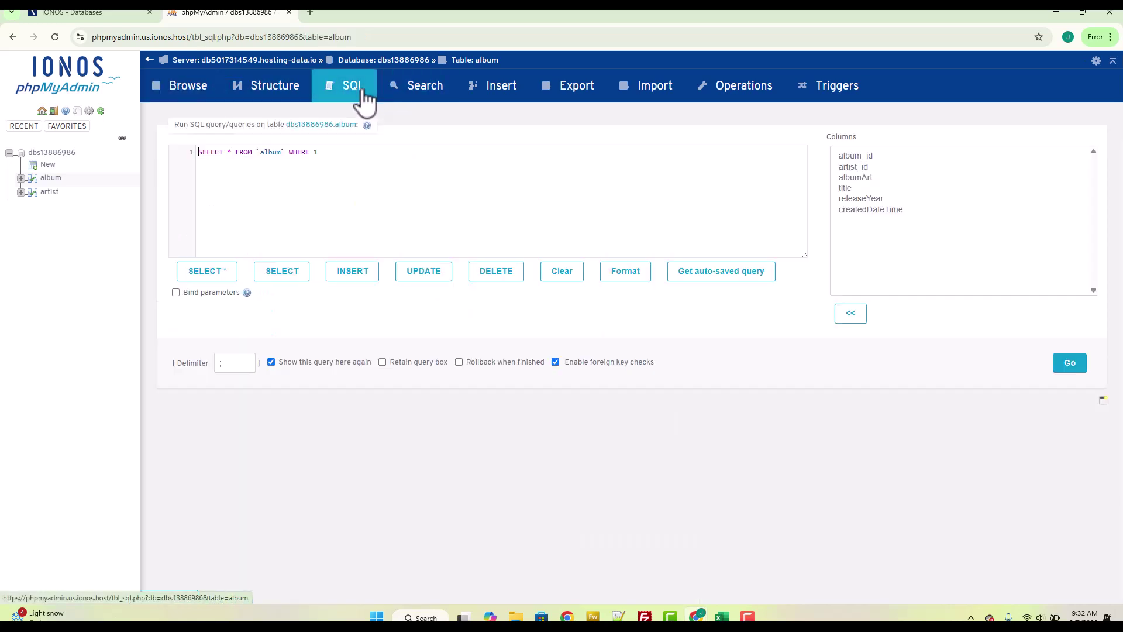
drag(333, 154, 126, 134)
click(213, 168)
text(d)
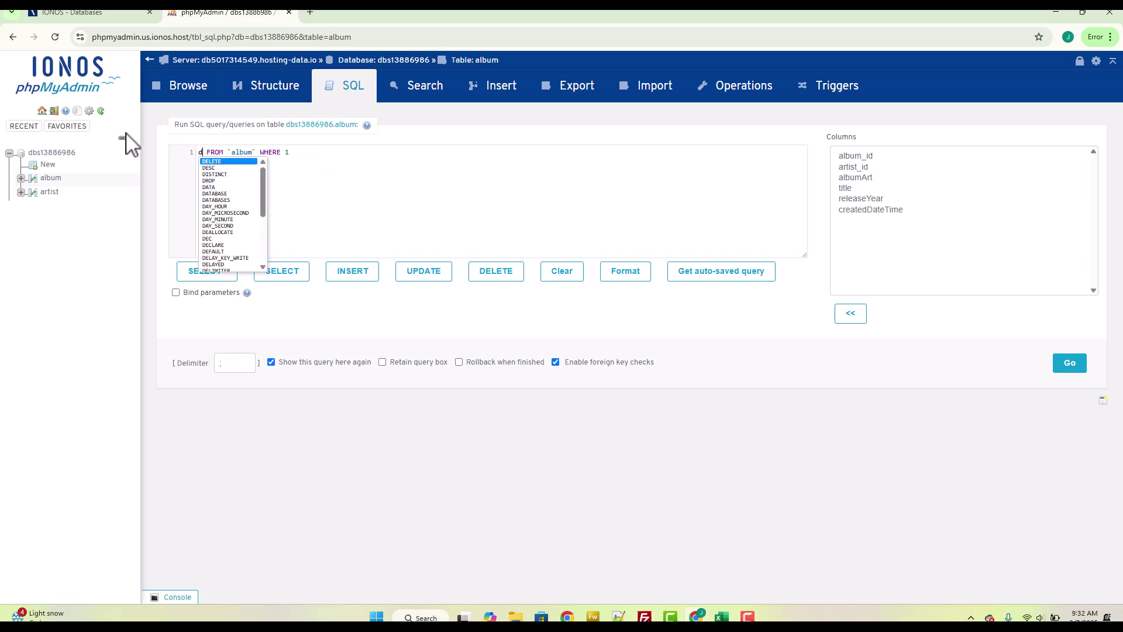
text(elete)
click(240, 157)
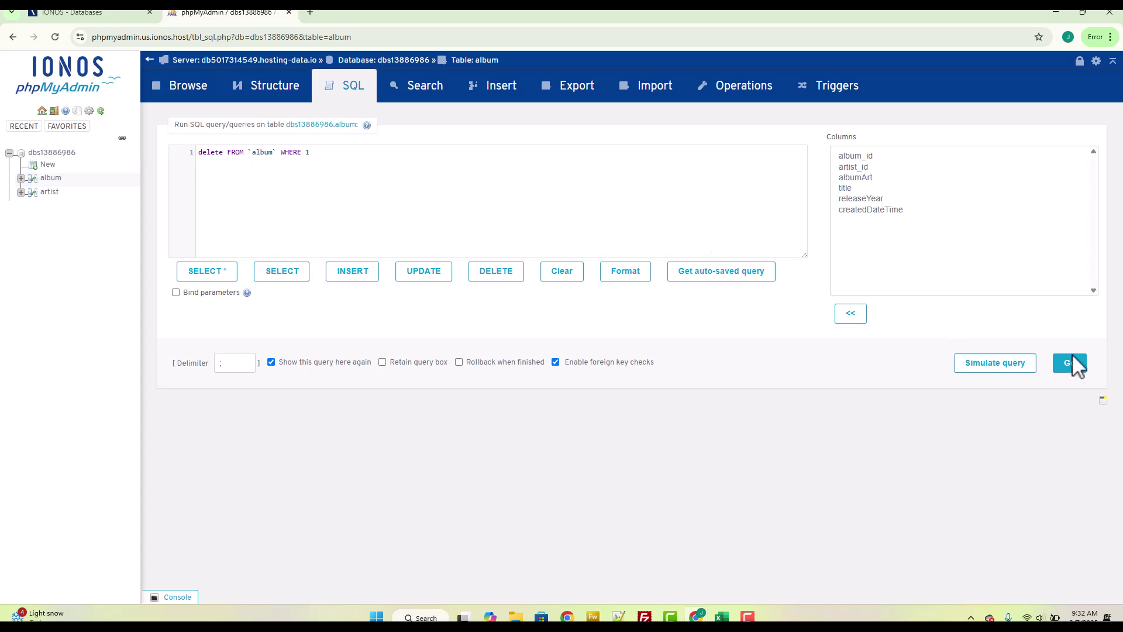
click(1010, 380)
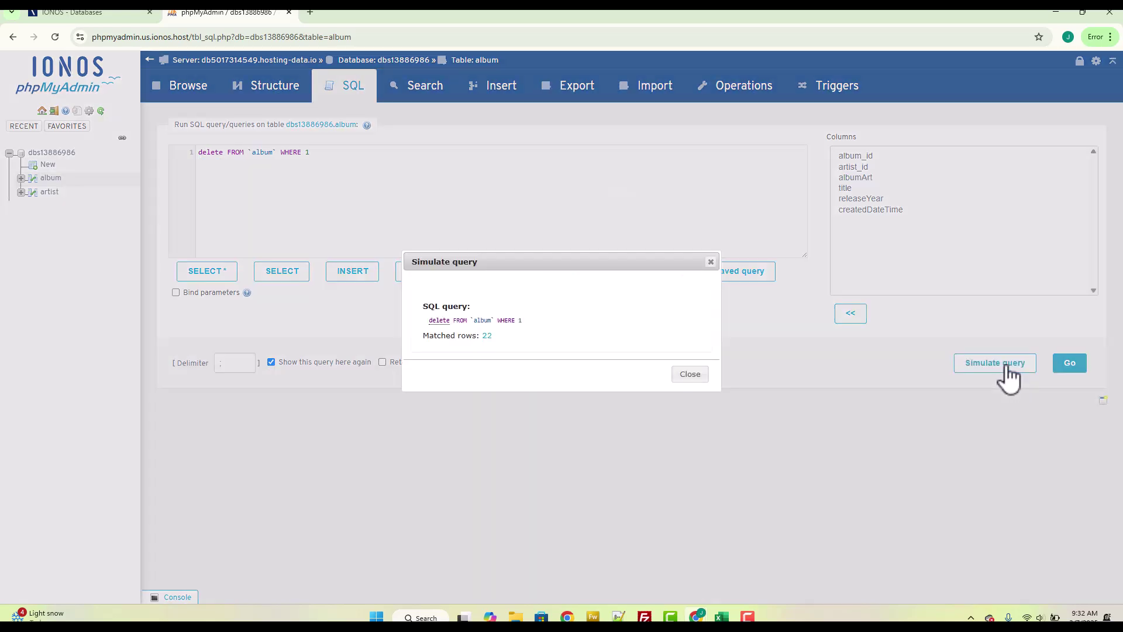
click(689, 374)
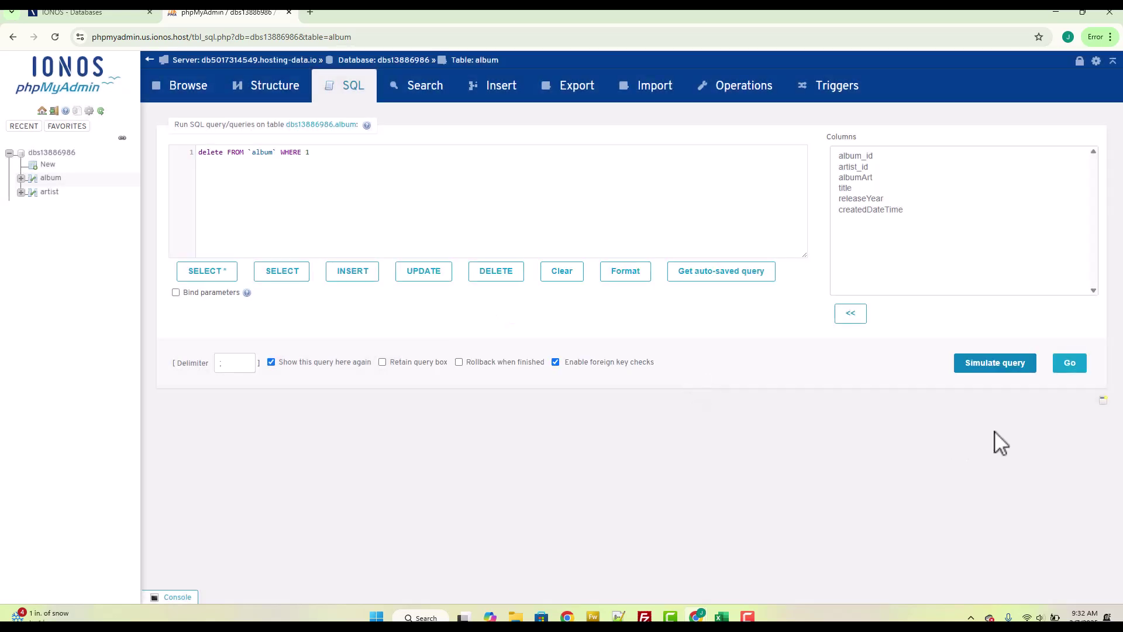
Execute the delete query to remove every album row and browse the album table.
click(1067, 369)
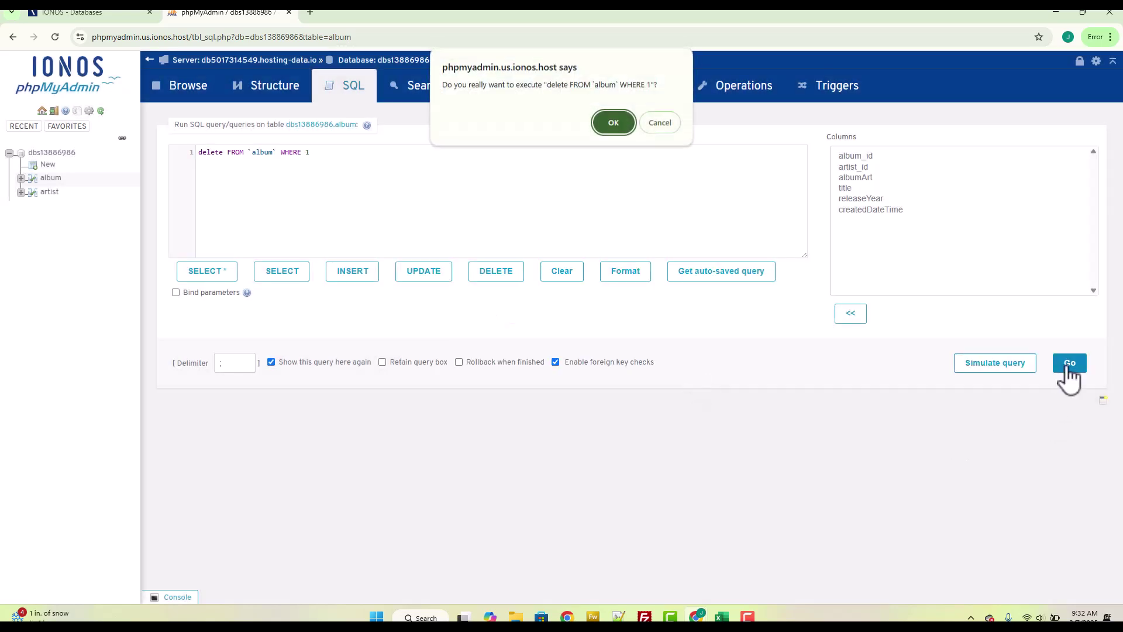
click(602, 123)
click(188, 93)
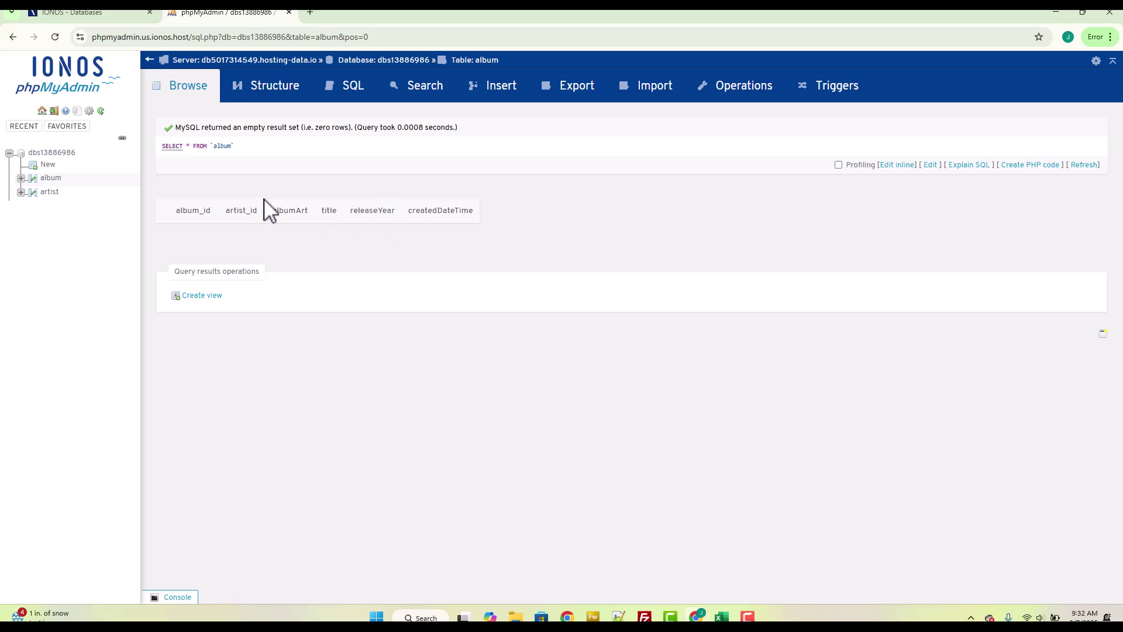
Browse the artist table to check the artist_id of each artist, and return to the album table.
click(52, 194)
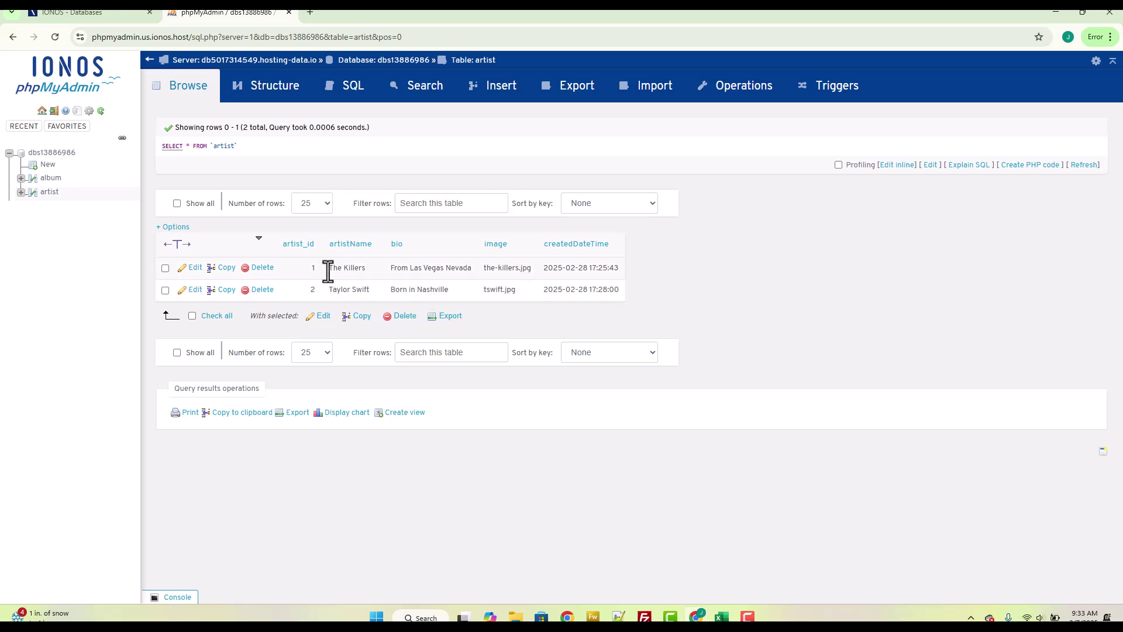
click(53, 179)
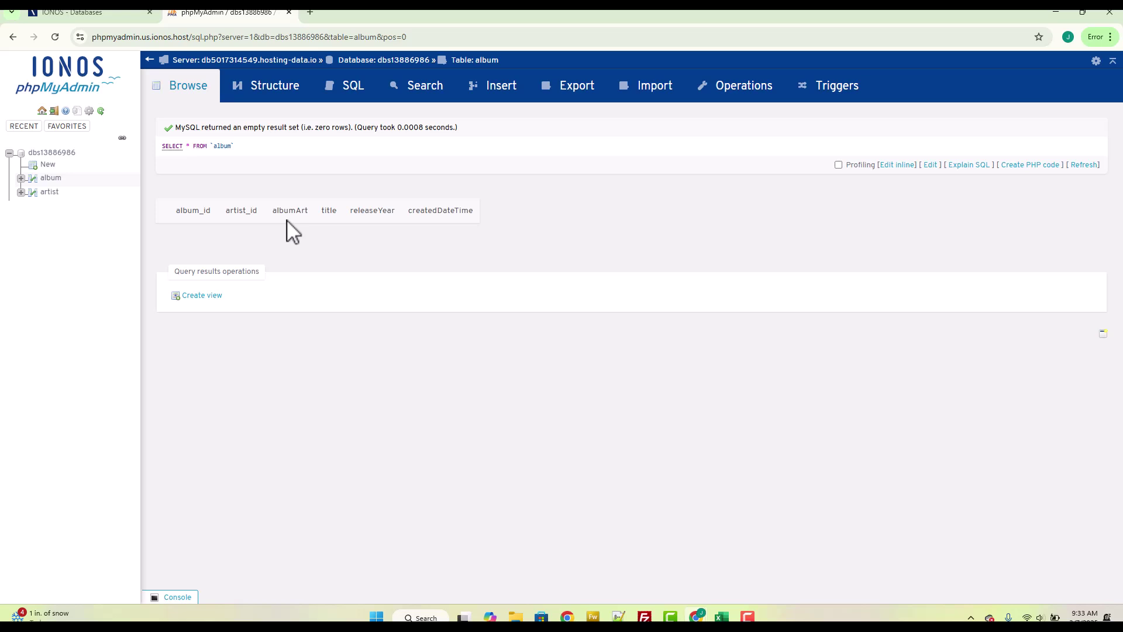
Switch to the artist-list workbook in Excel, place its window beside the album table, and compare the albumArt column's position in both.
mouse_move(723, 617)
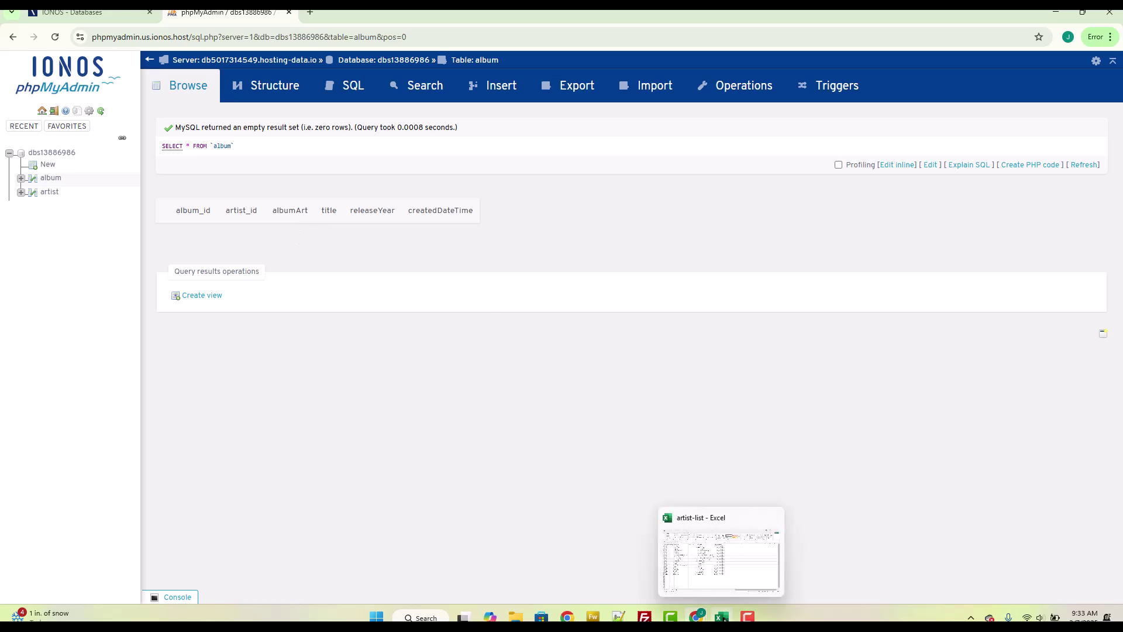
click(704, 579)
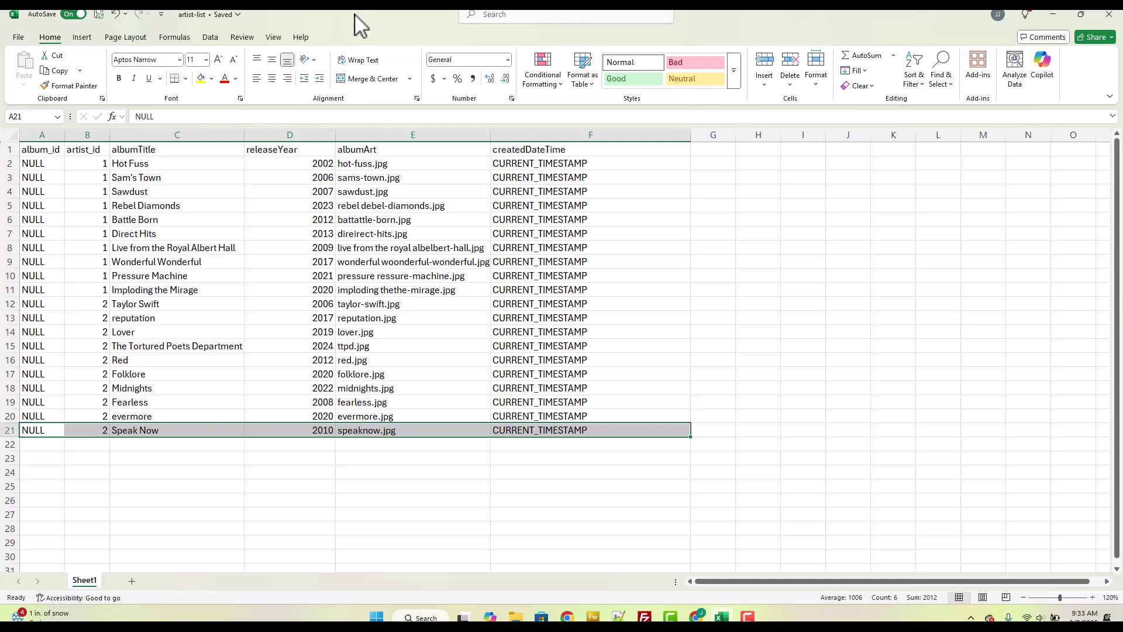
drag(362, 27, 713, 123)
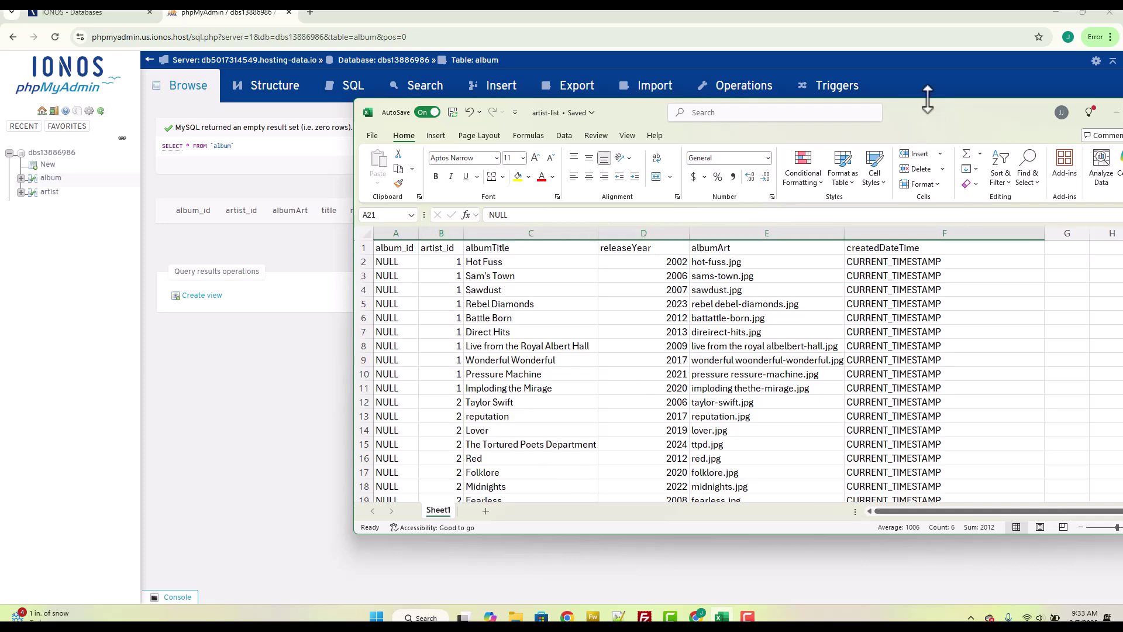
drag(927, 99, 937, 25)
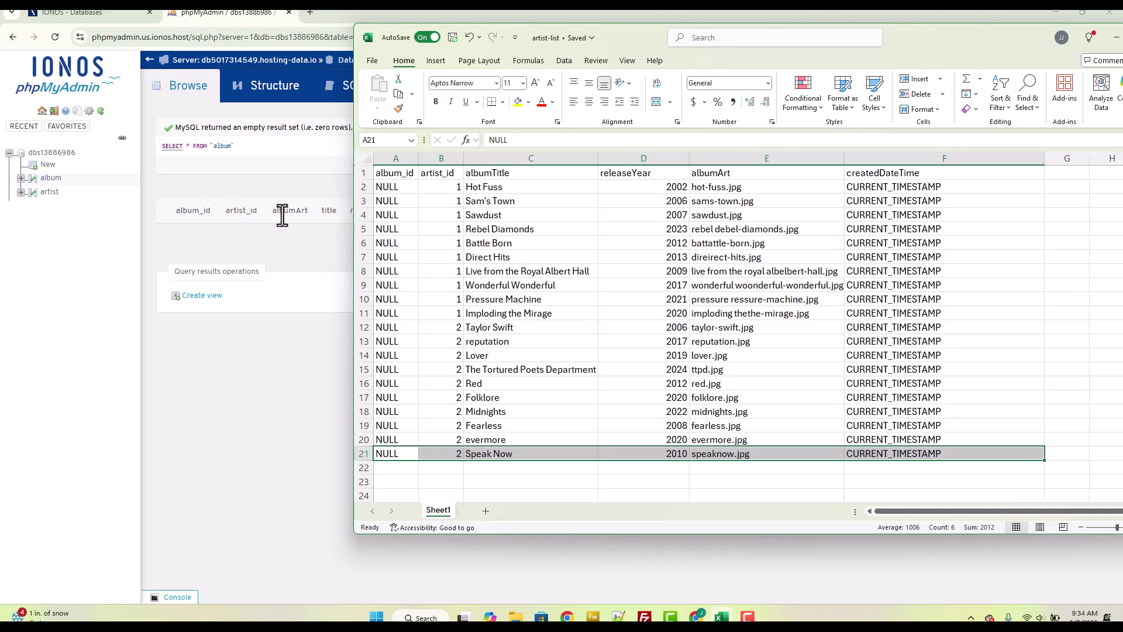
click(730, 156)
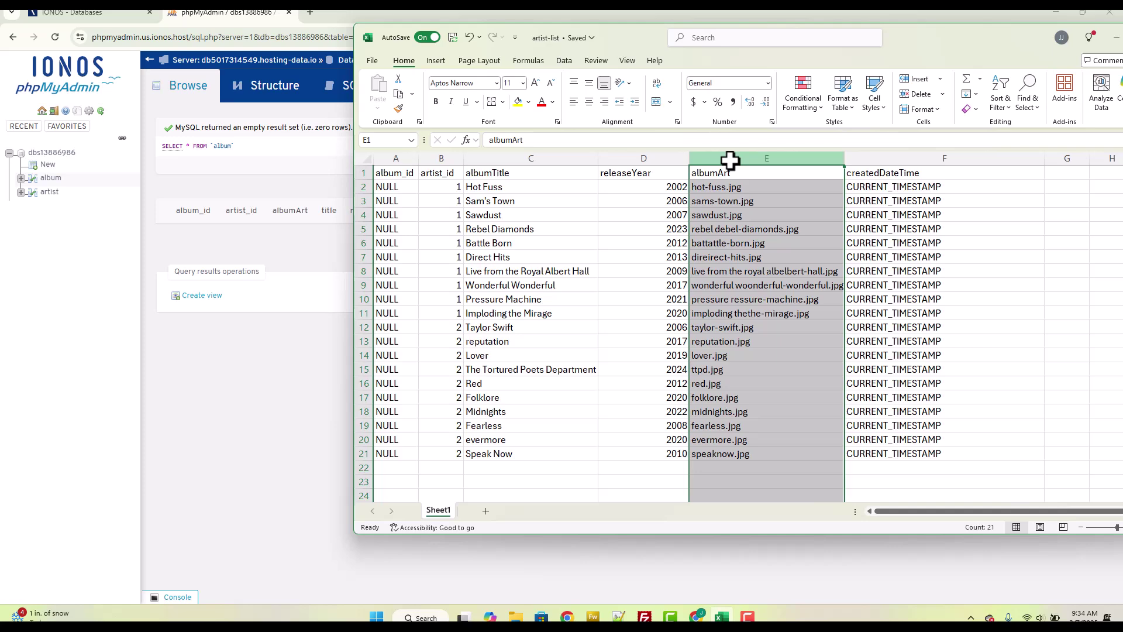
click(310, 243)
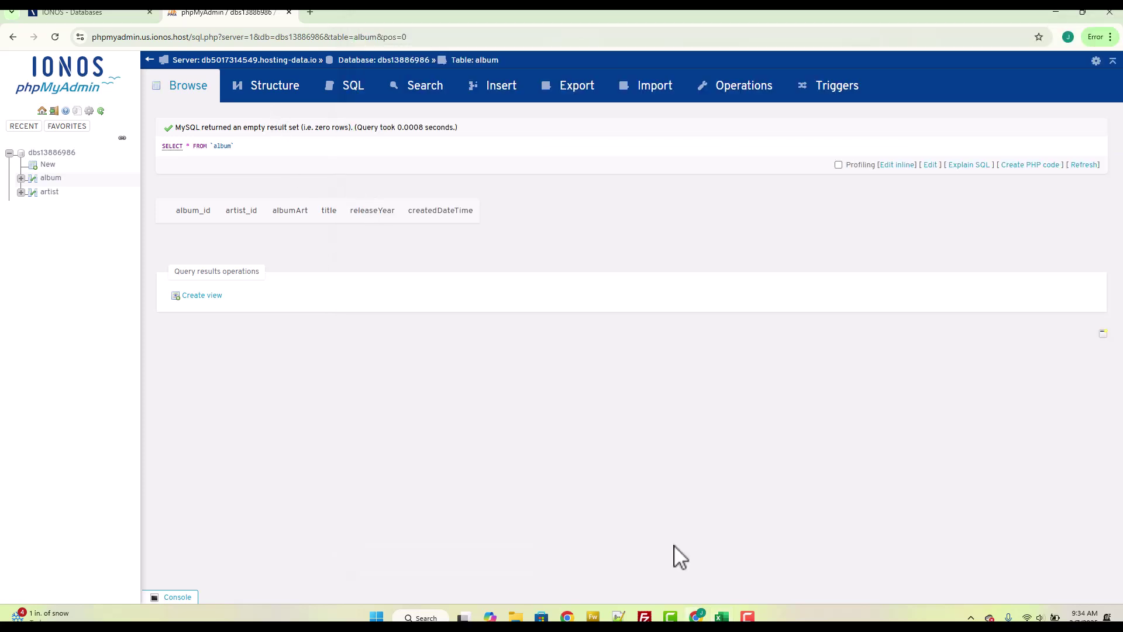
click(722, 617)
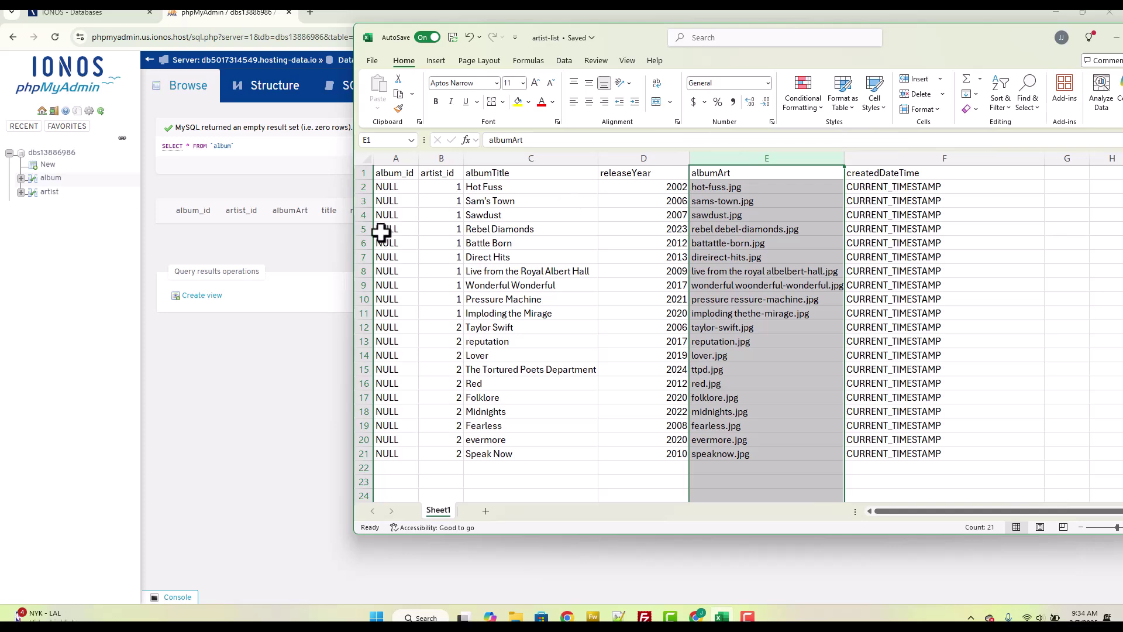
click(322, 255)
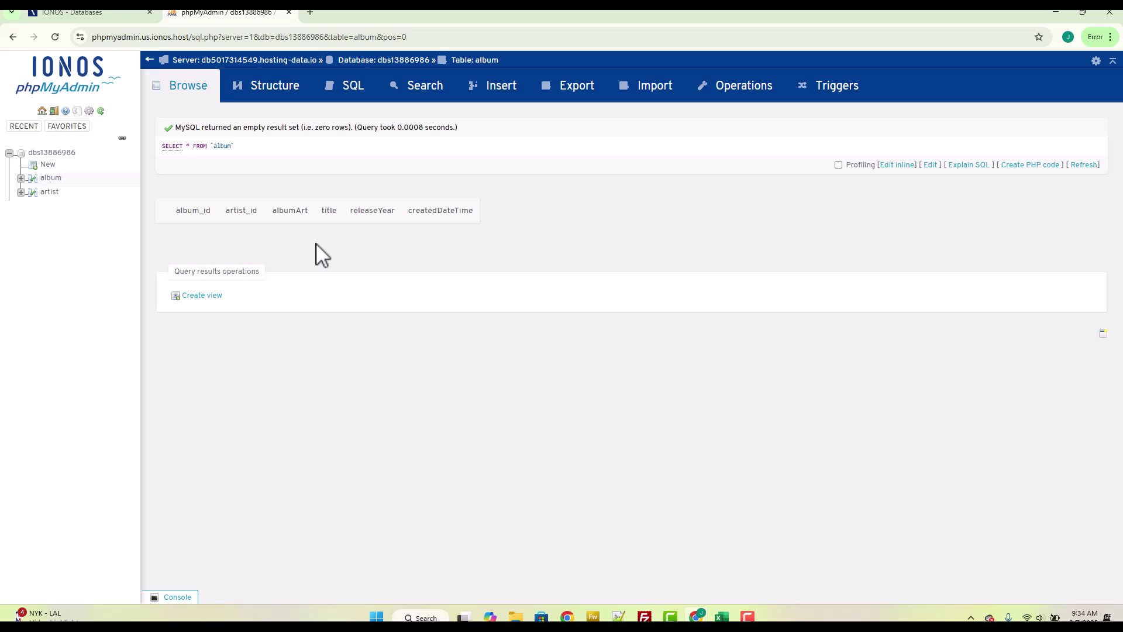
Move the album table's albumArt column to sit between releaseYear and createdDateTime, matching the column order of the artist-list workbook.
click(260, 91)
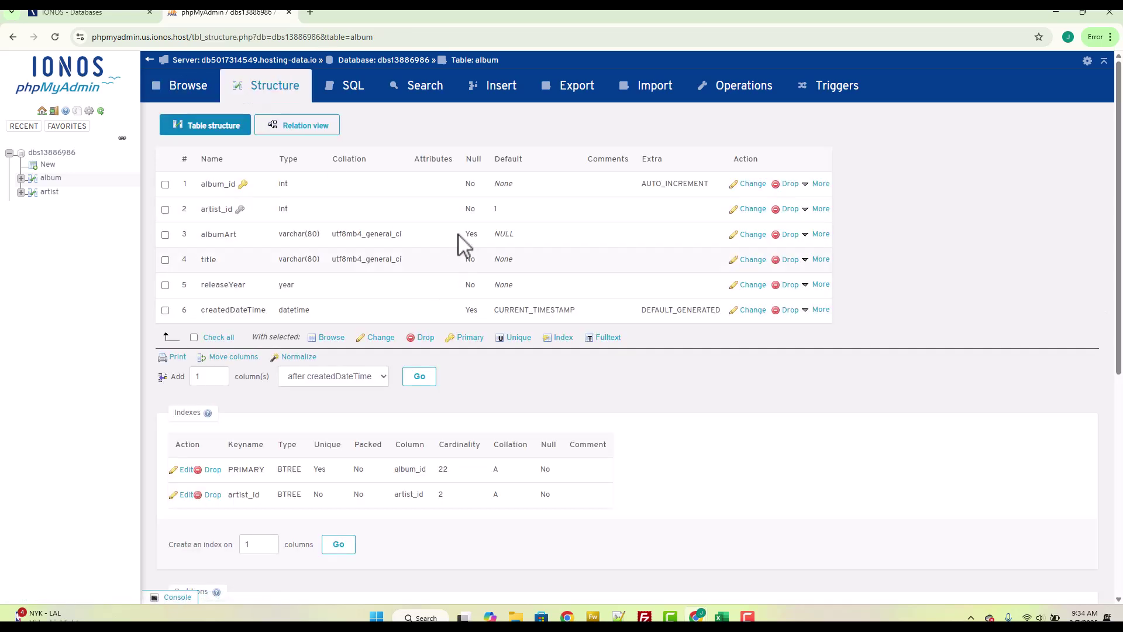
scroll(547, 286, down, 1)
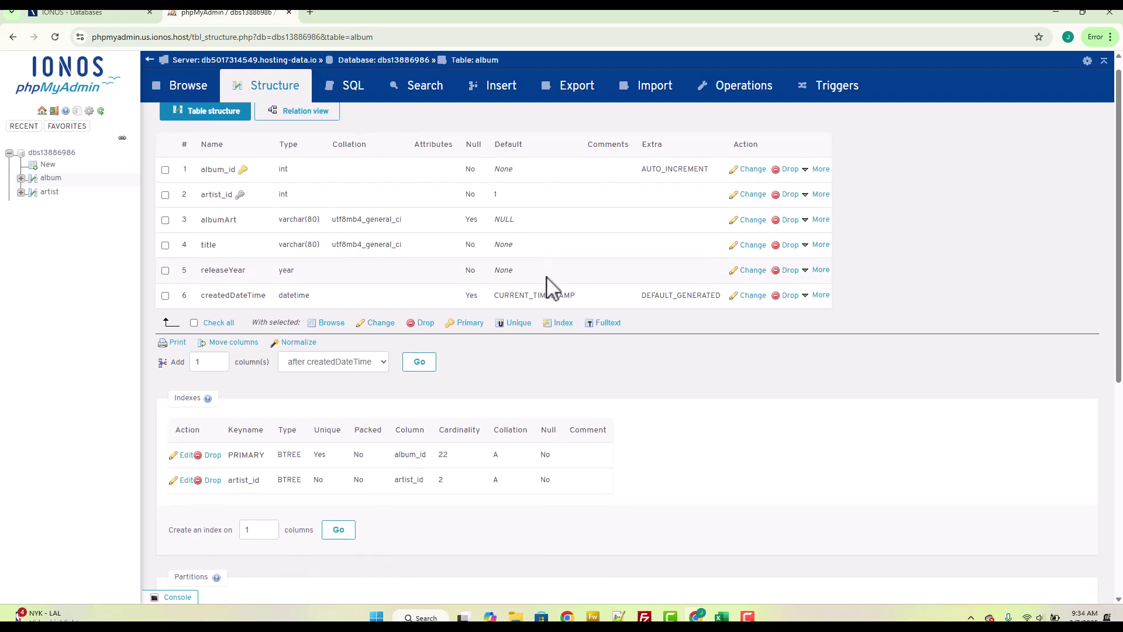
click(232, 344)
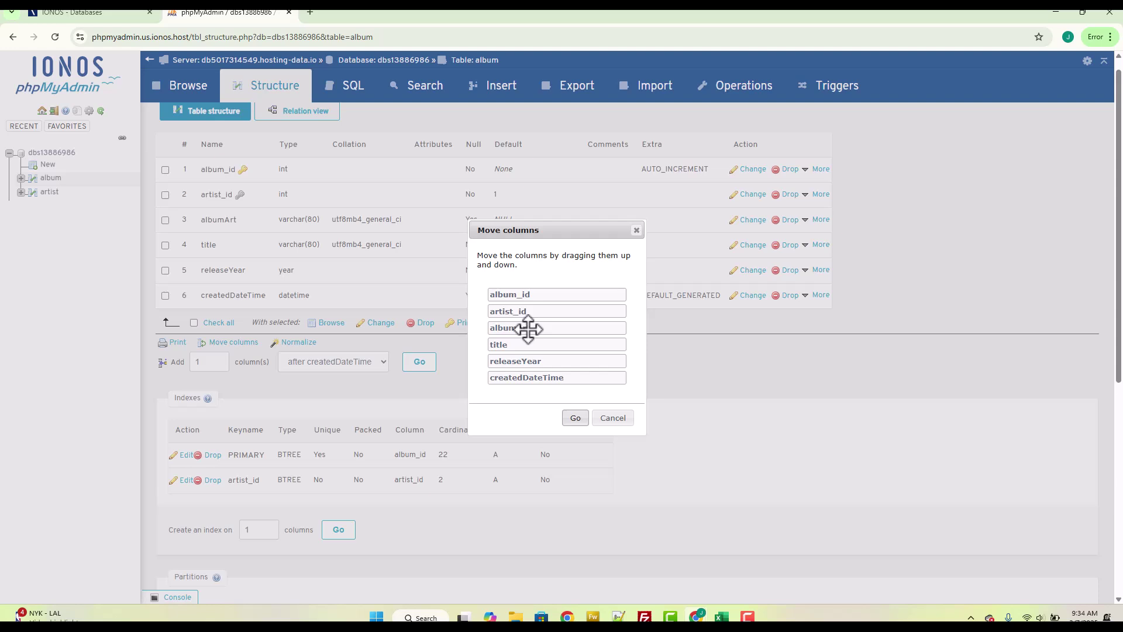
drag(528, 328, 523, 361)
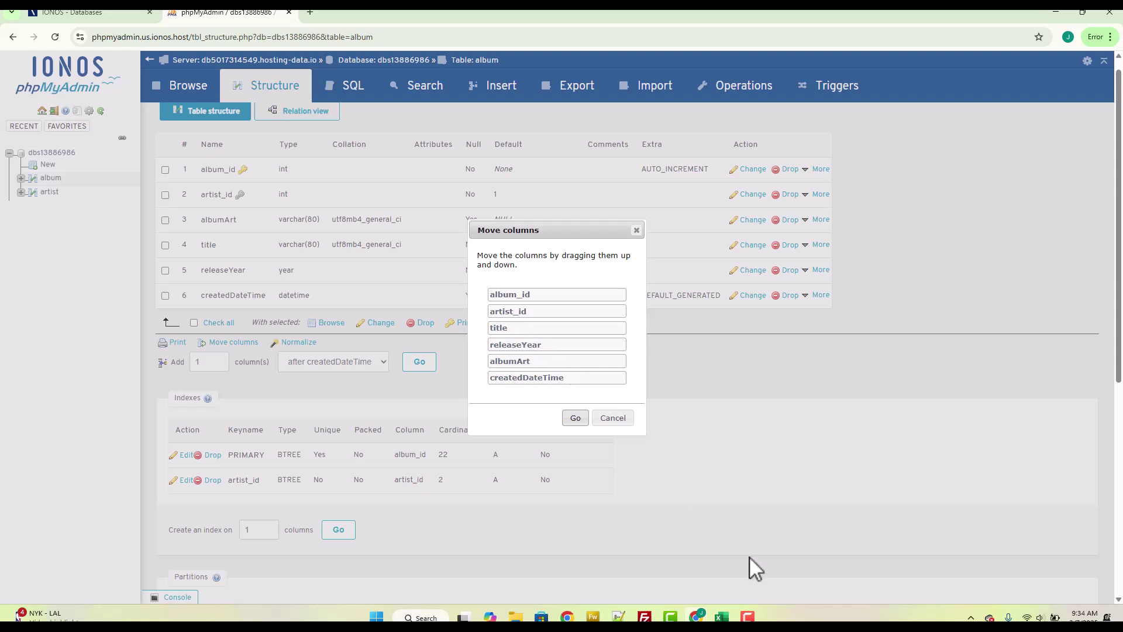
click(722, 616)
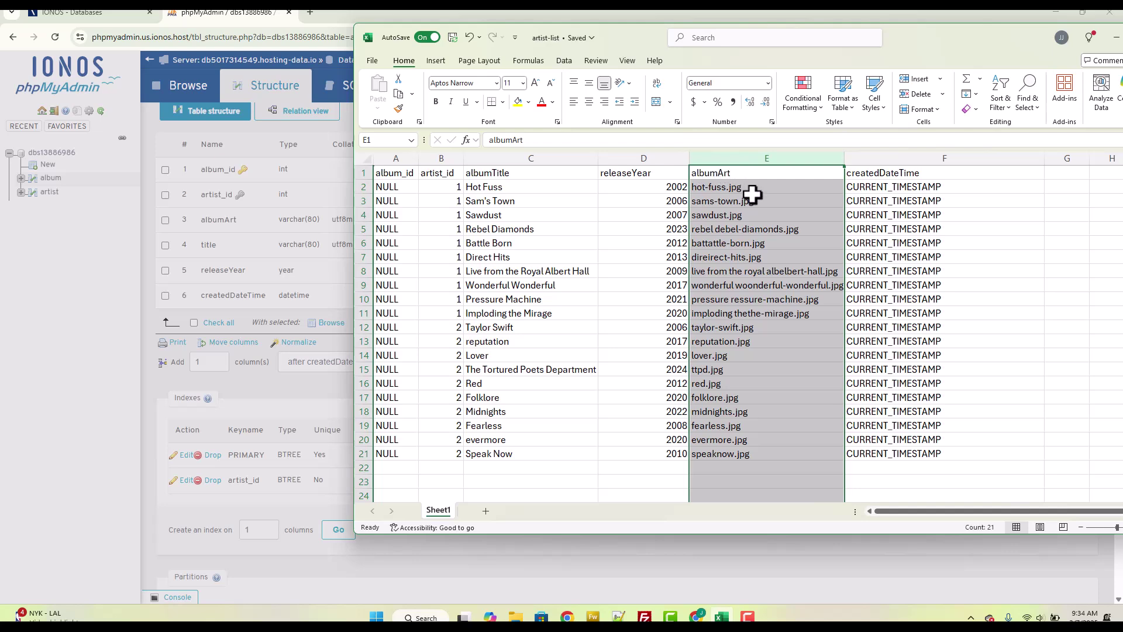
click(938, 16)
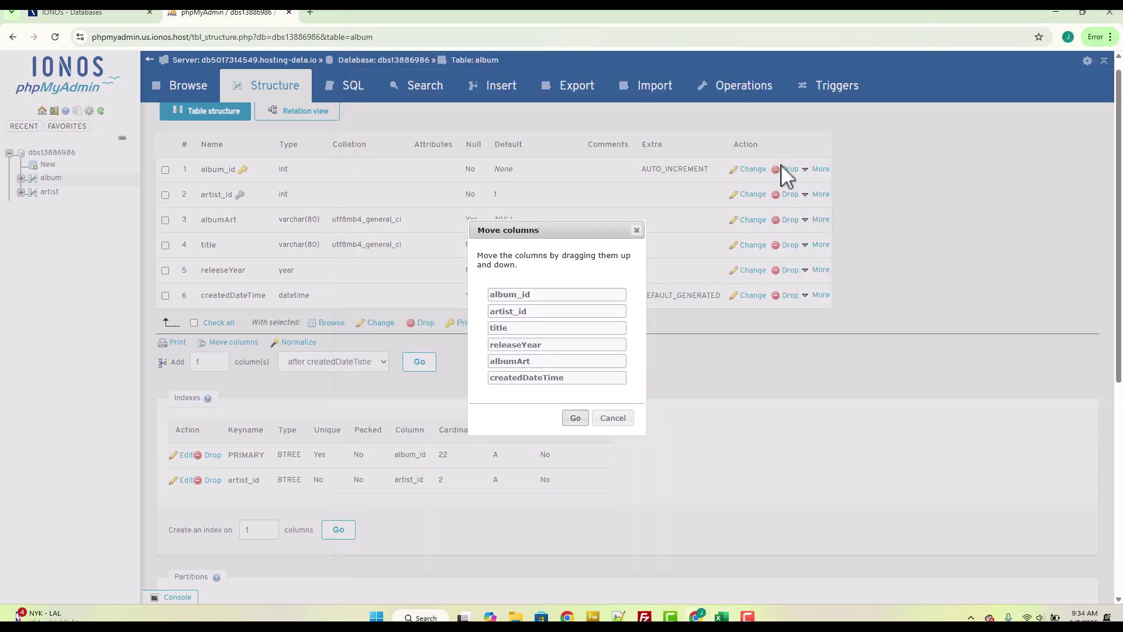
click(575, 418)
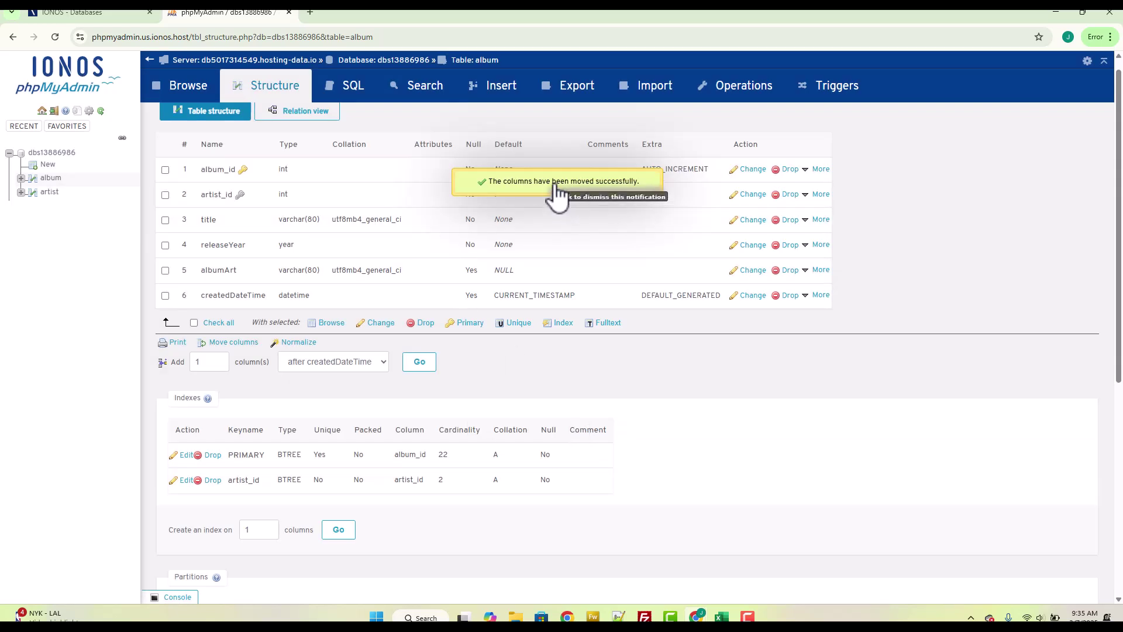
click(556, 196)
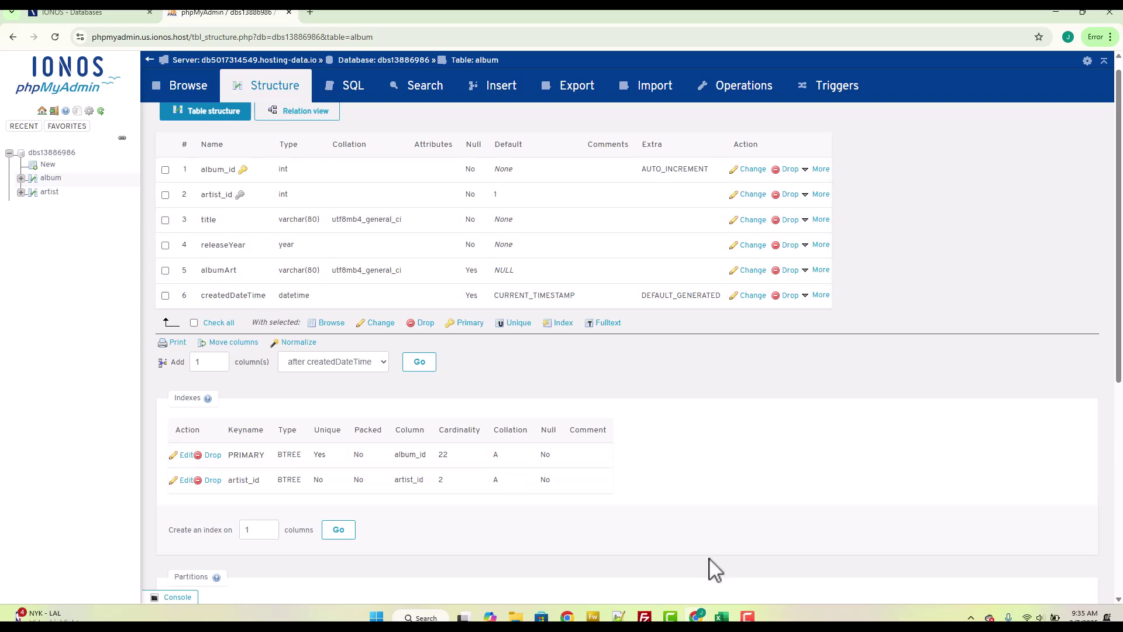
Switch to the artist-list workbook in Excel and examine the album_id and artist_id values in rows 2 to 21.
click(721, 617)
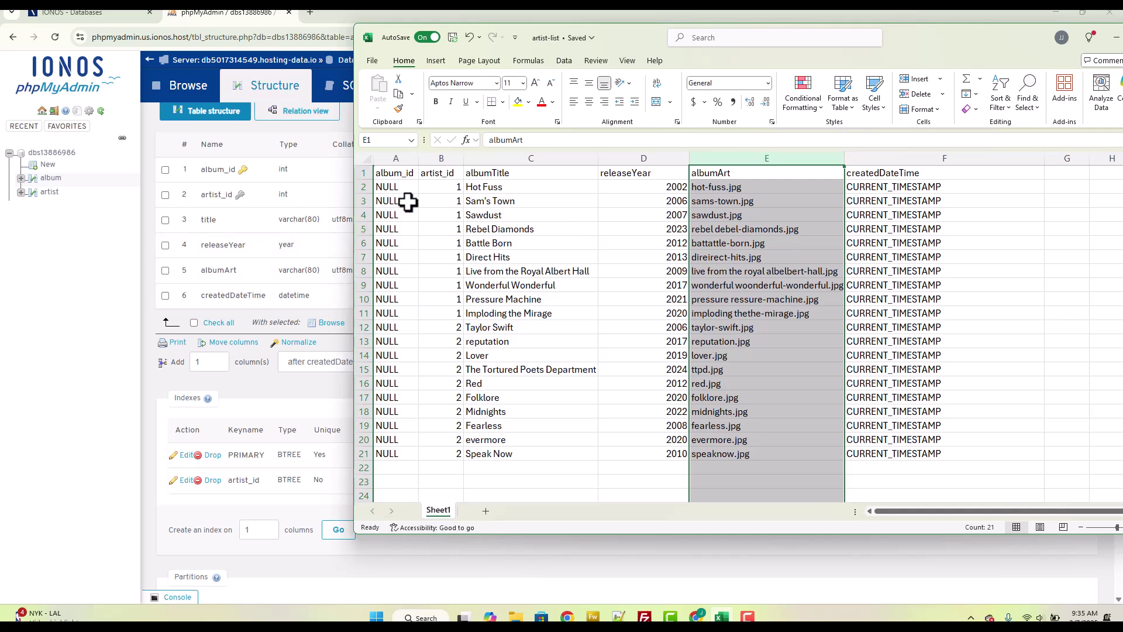
click(393, 158)
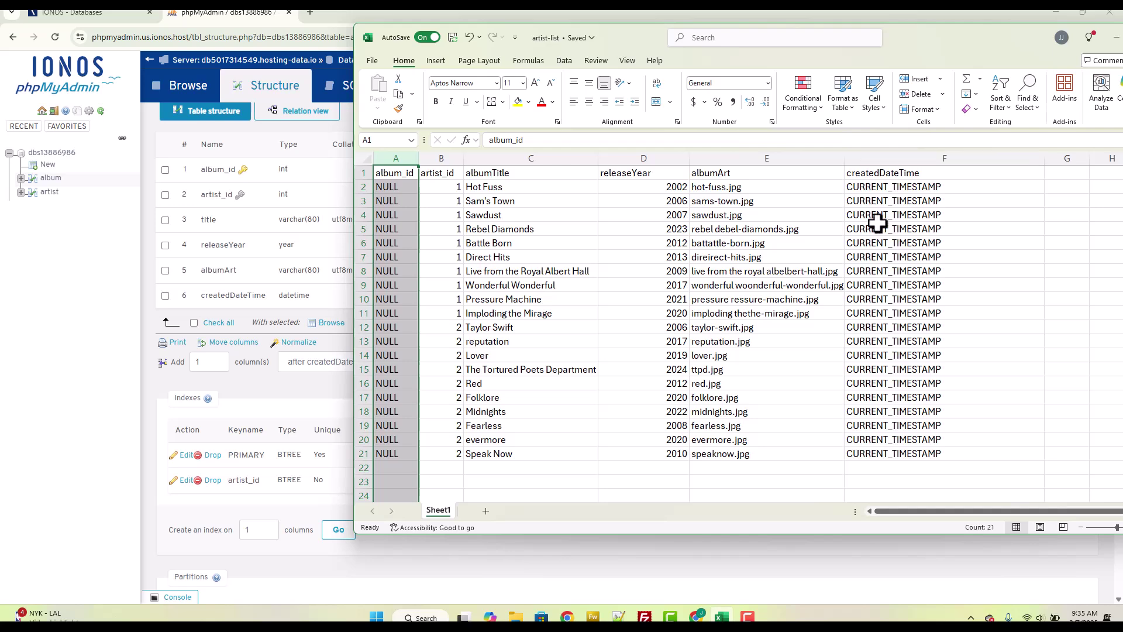
click(870, 241)
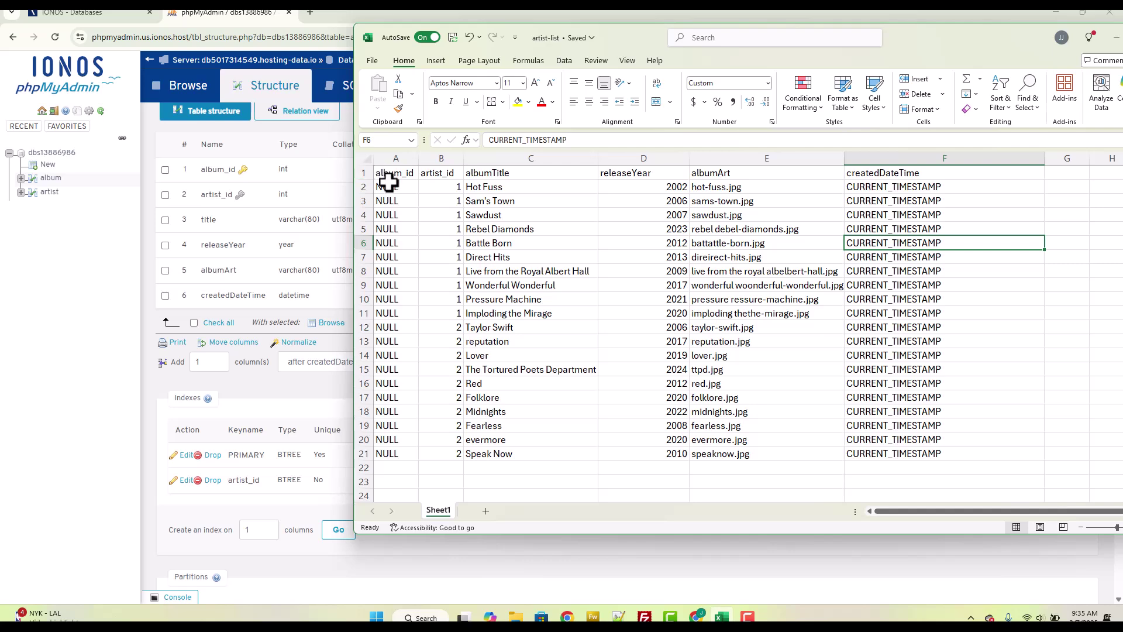
drag(384, 187, 378, 450)
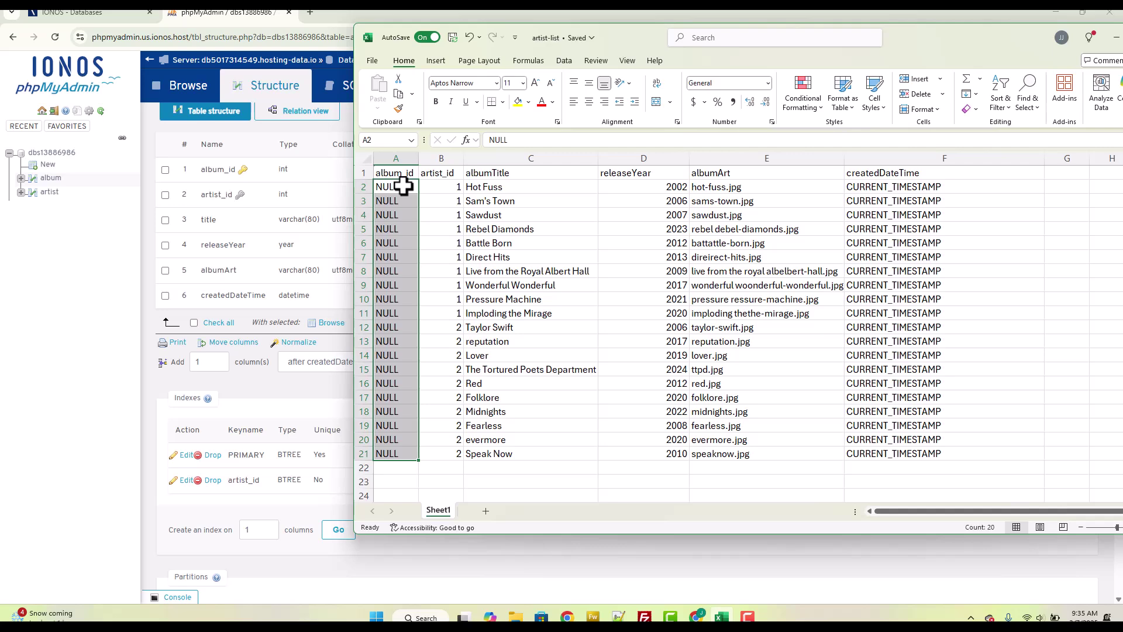
drag(446, 186, 448, 314)
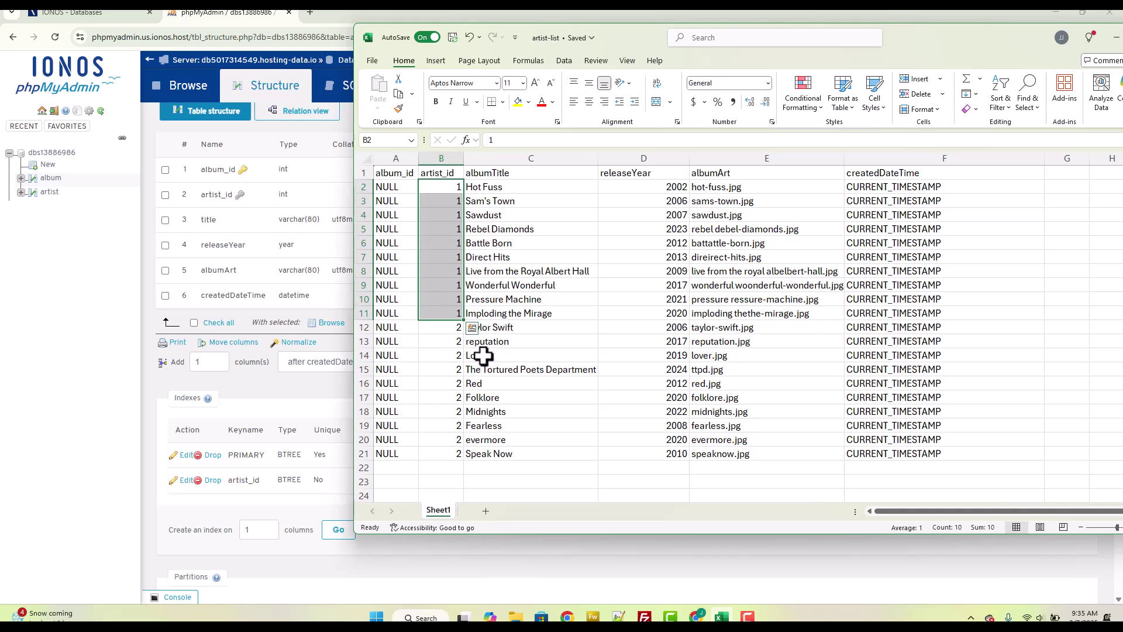
click(458, 328)
drag(458, 328, 446, 455)
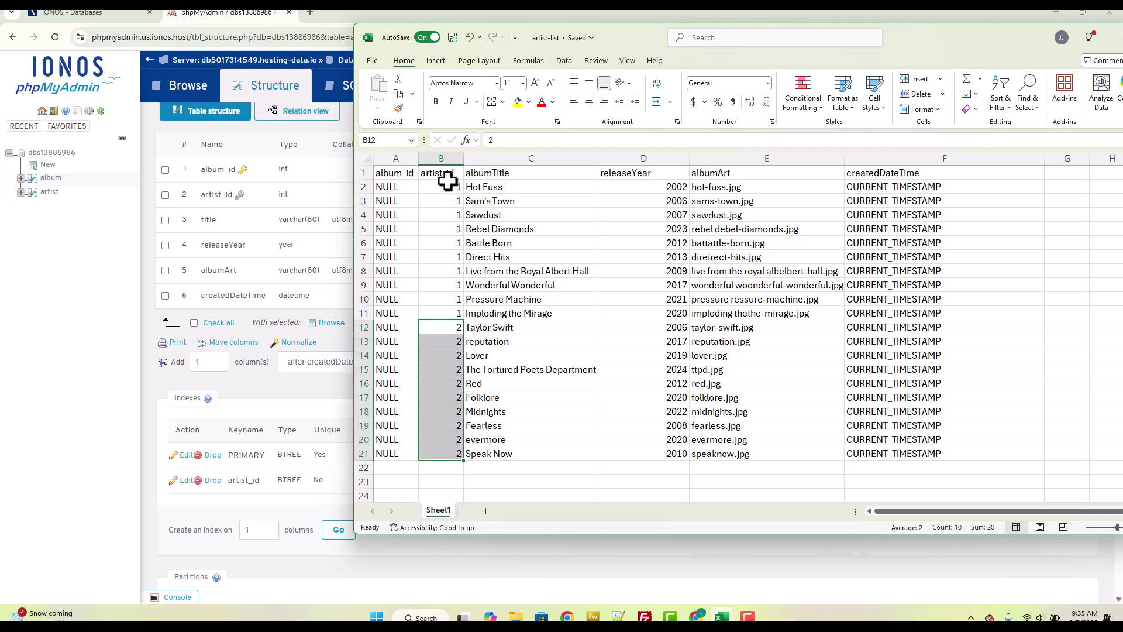
click(515, 326)
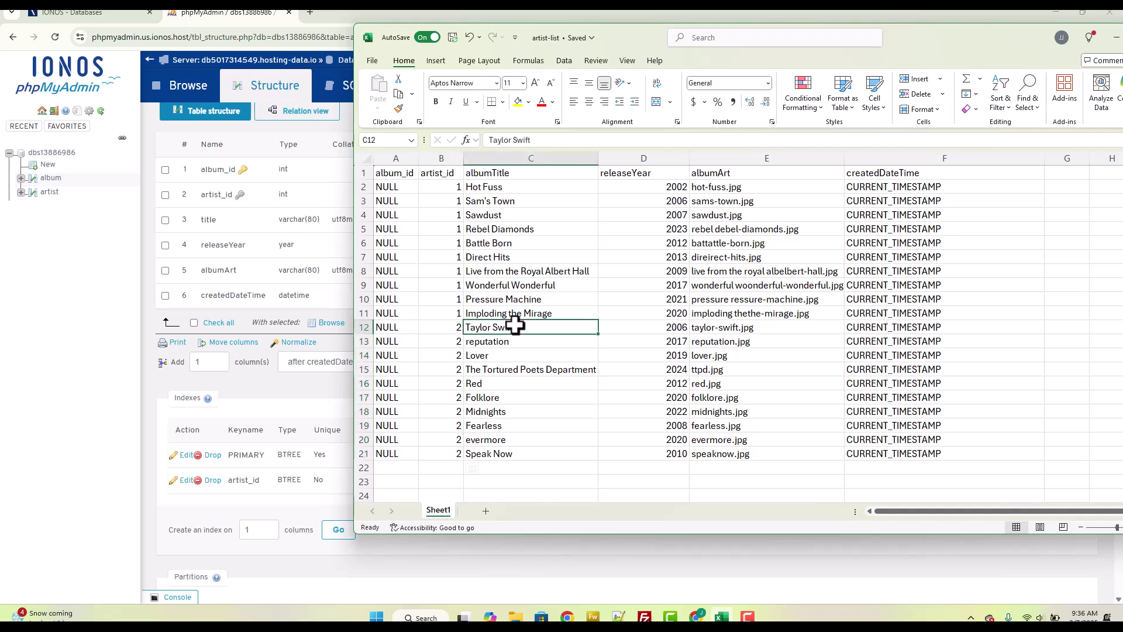
drag(447, 326, 443, 454)
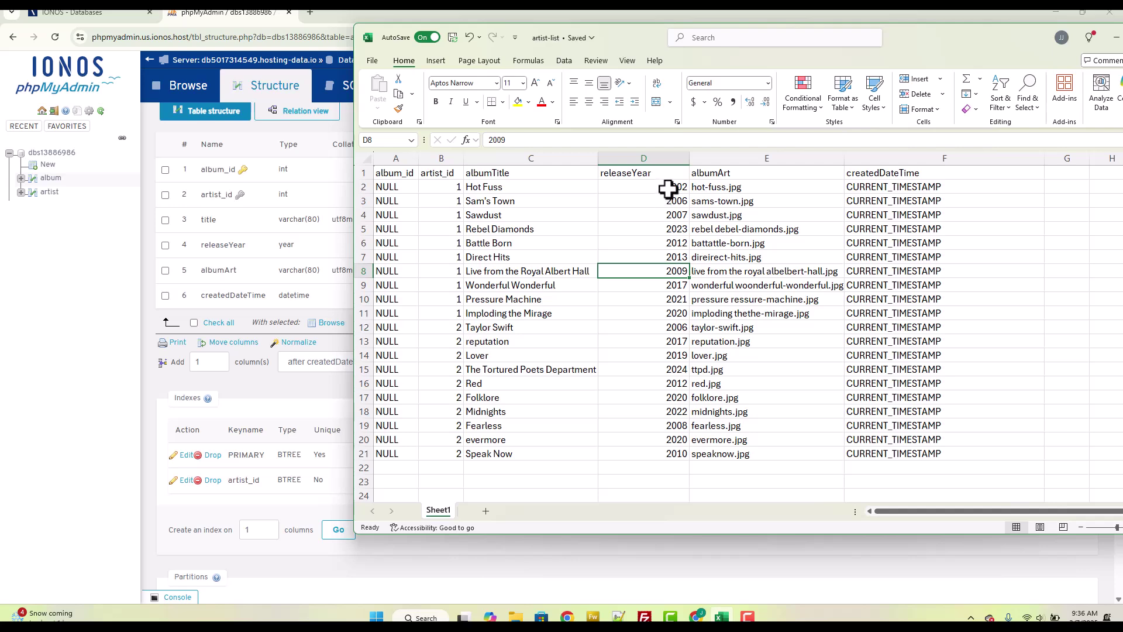
Review the workbook's releaseYear and albumArt columns, checking the image file names against the coverArt folder in File Explorer.
drag(669, 187, 655, 453)
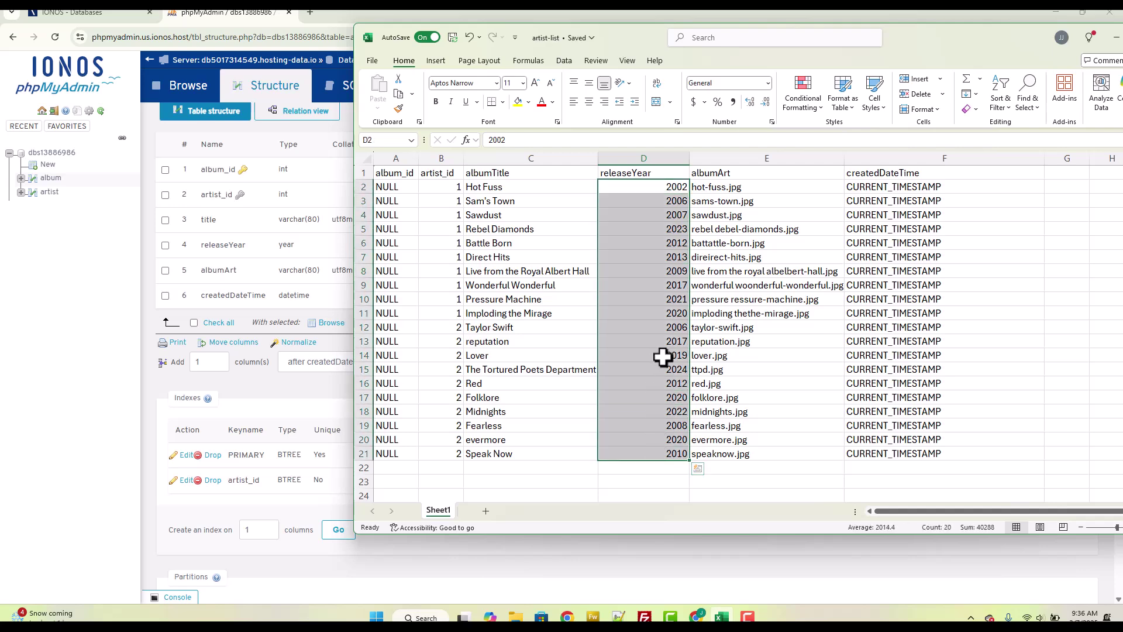
drag(734, 186, 724, 453)
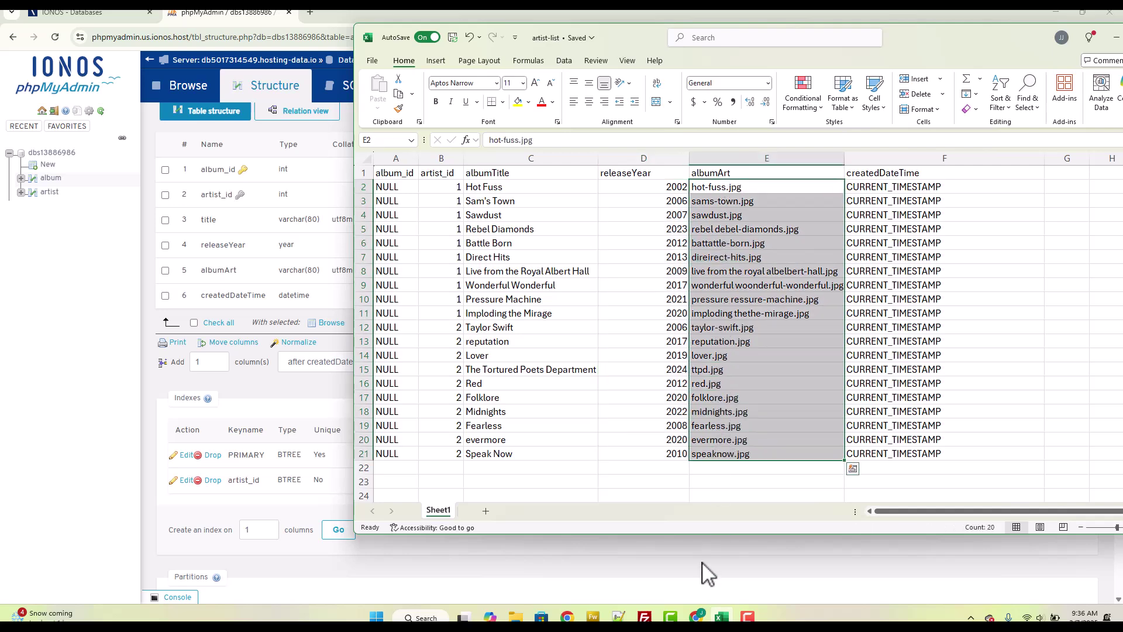
click(515, 616)
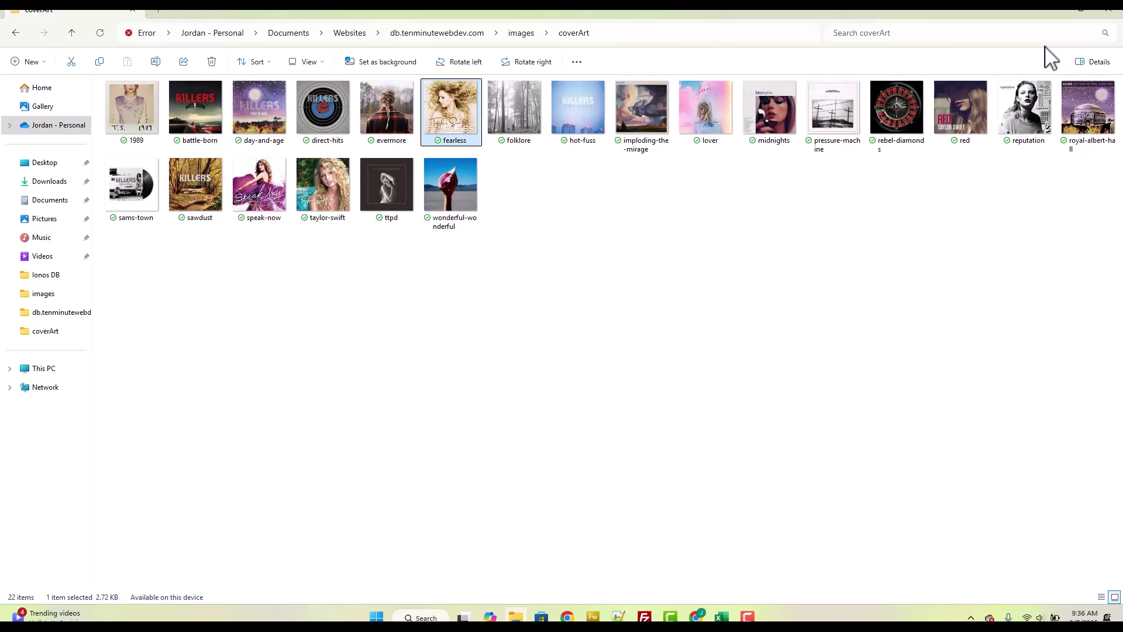
click(1063, 18)
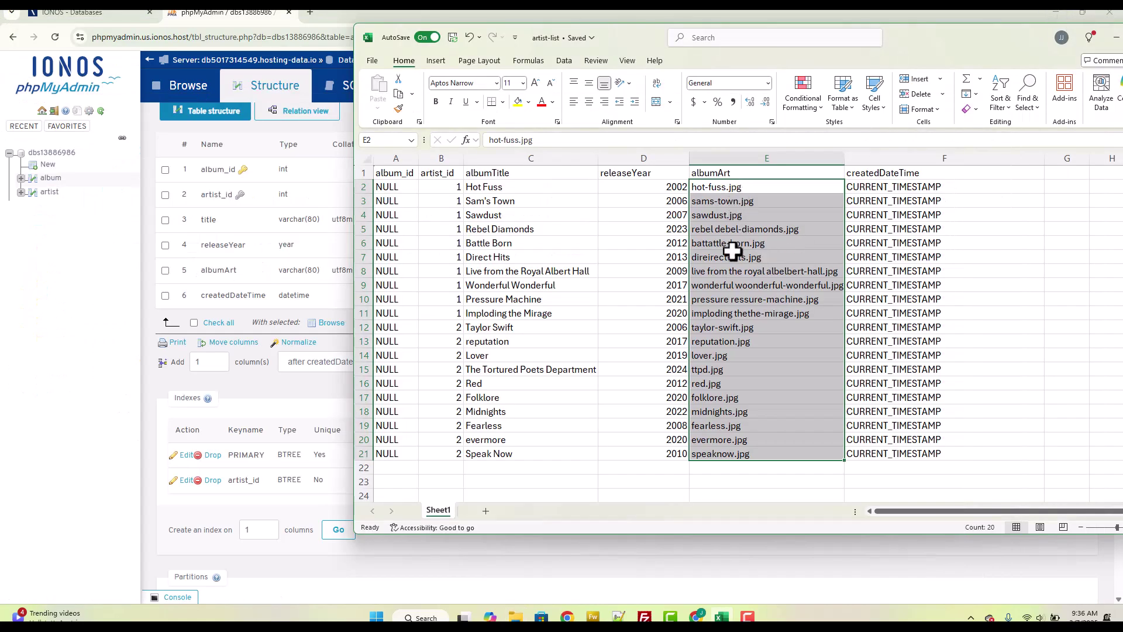
click(718, 455)
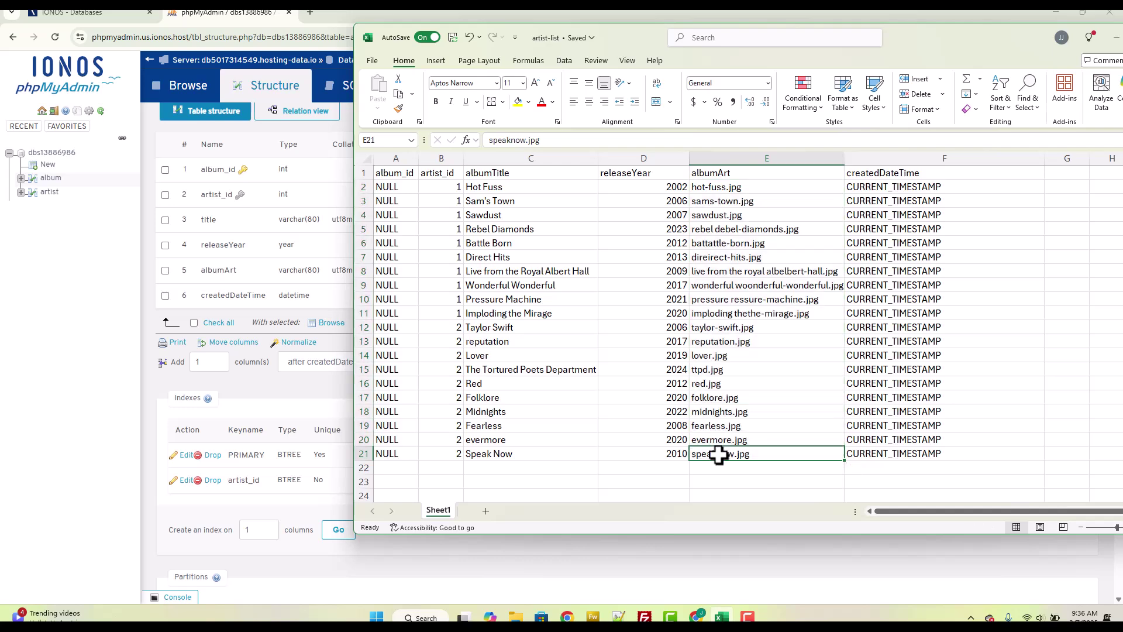
click(712, 230)
click(713, 215)
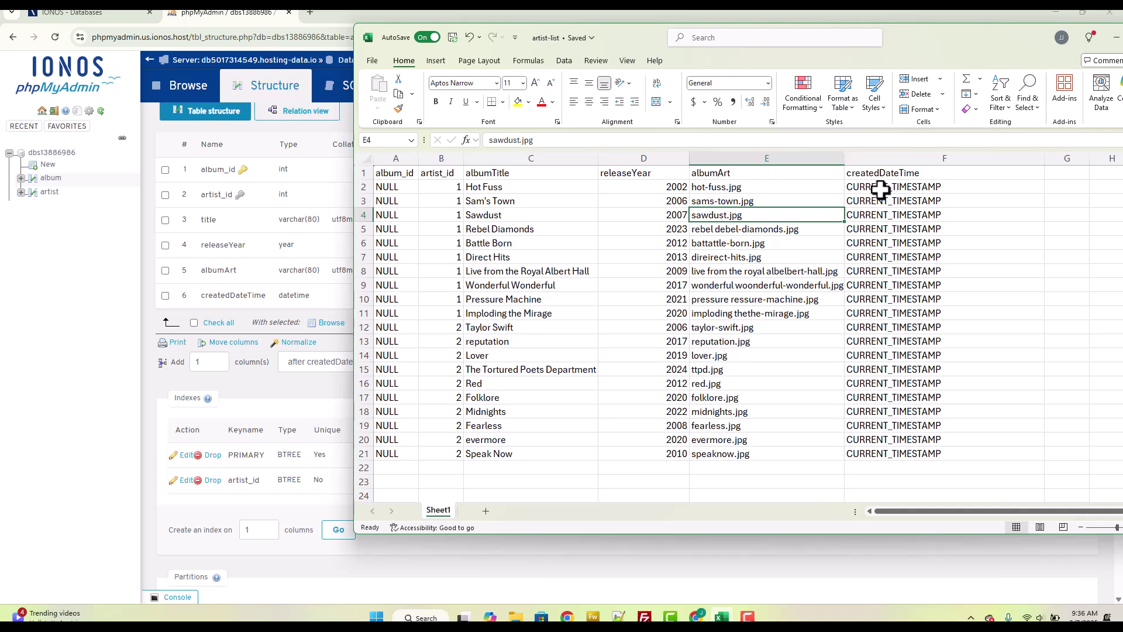
Examine the createdDateTime values in rows 2 to 21 and copy the last one, in cell F21.
drag(893, 188, 892, 454)
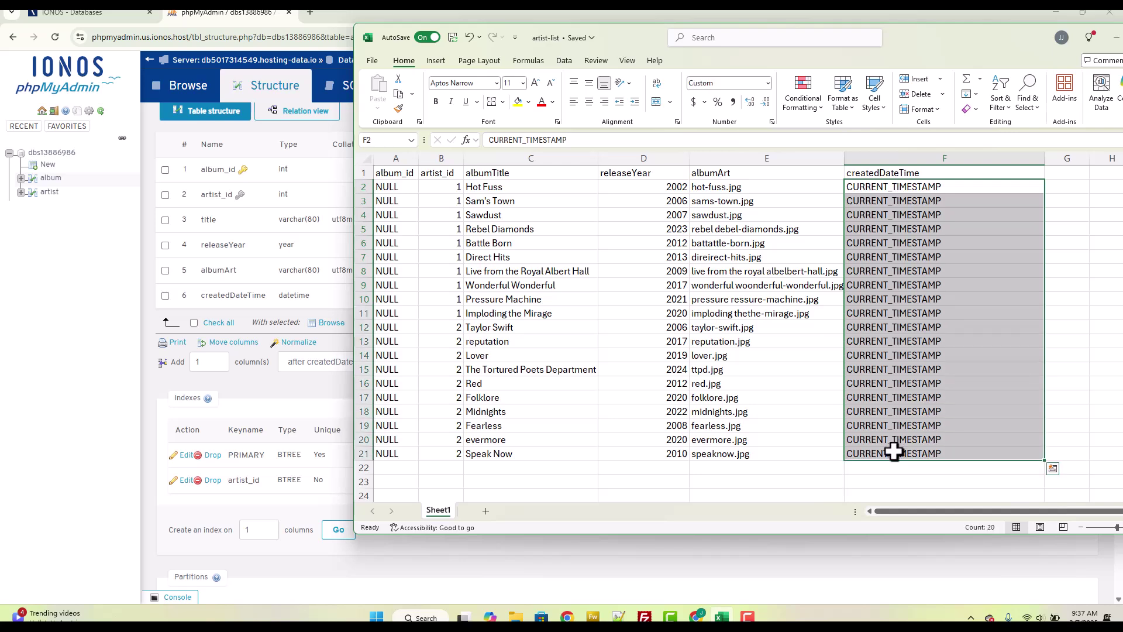
click(895, 453)
key(ctrl+c)
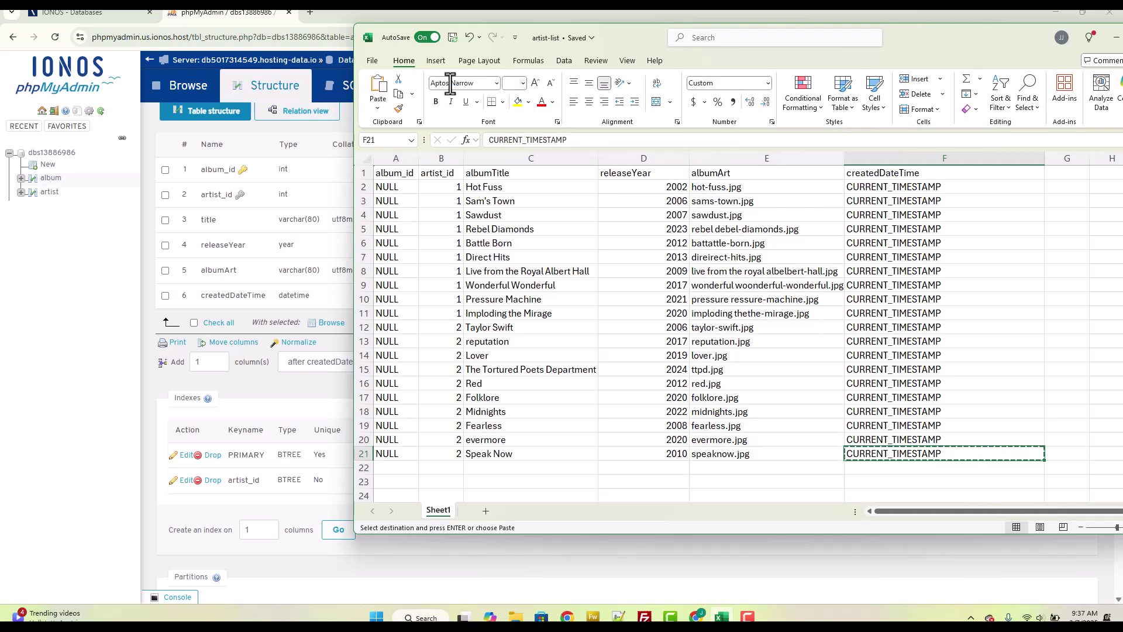
Save a copy of the workbook in the db.tenminutewebdev.com folder as artist-list-updated, in CSV UTF-8 (Comma delimited) format.
click(372, 61)
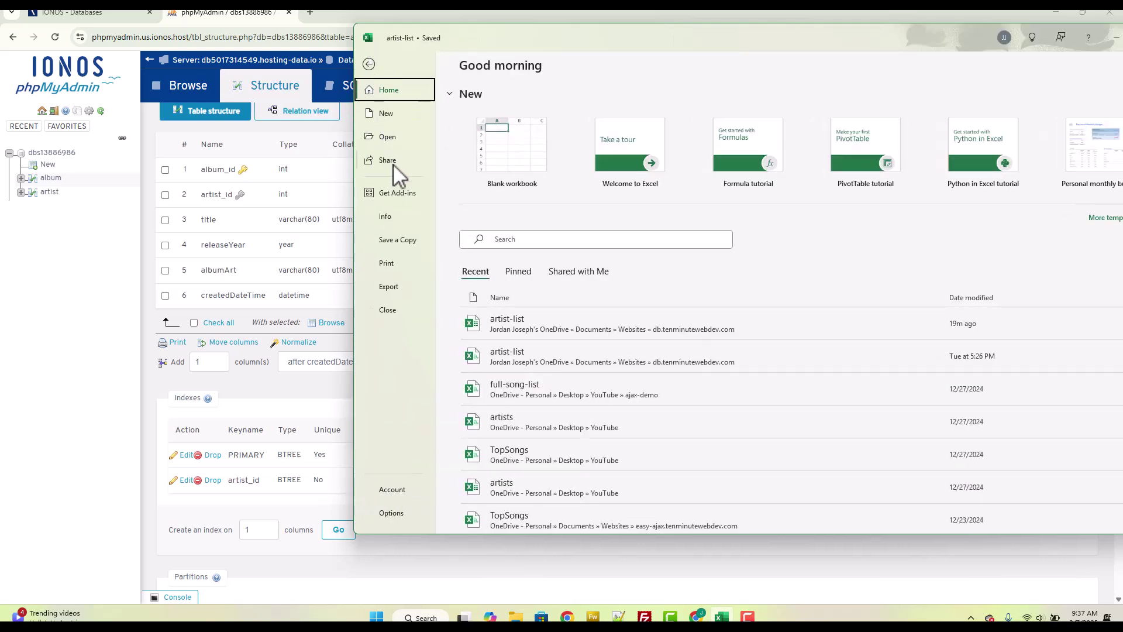
click(396, 240)
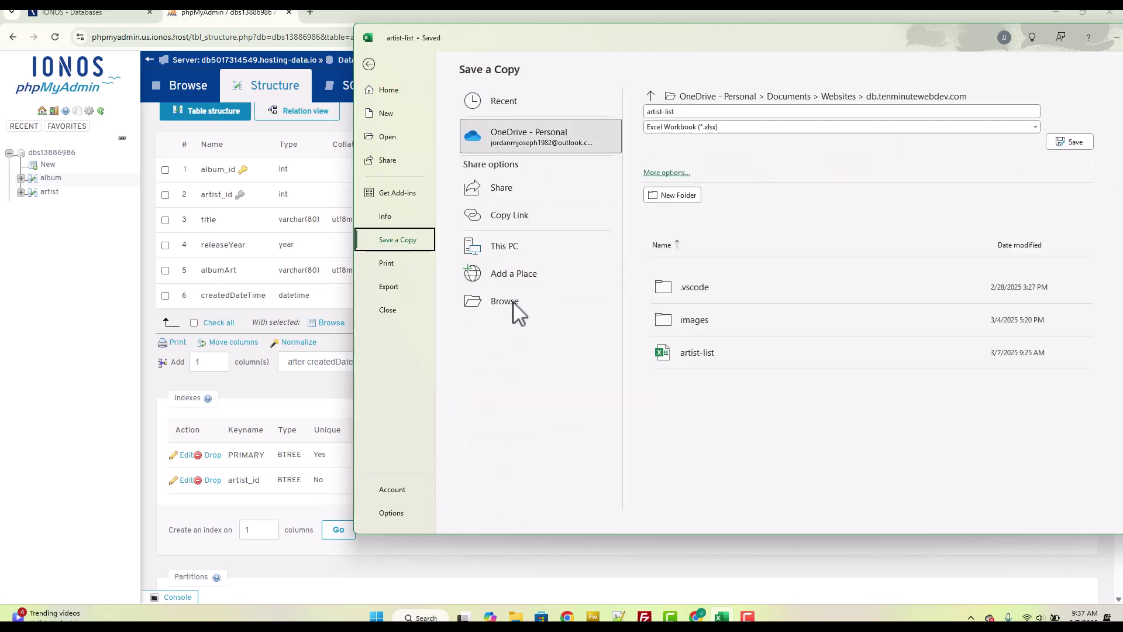
click(509, 301)
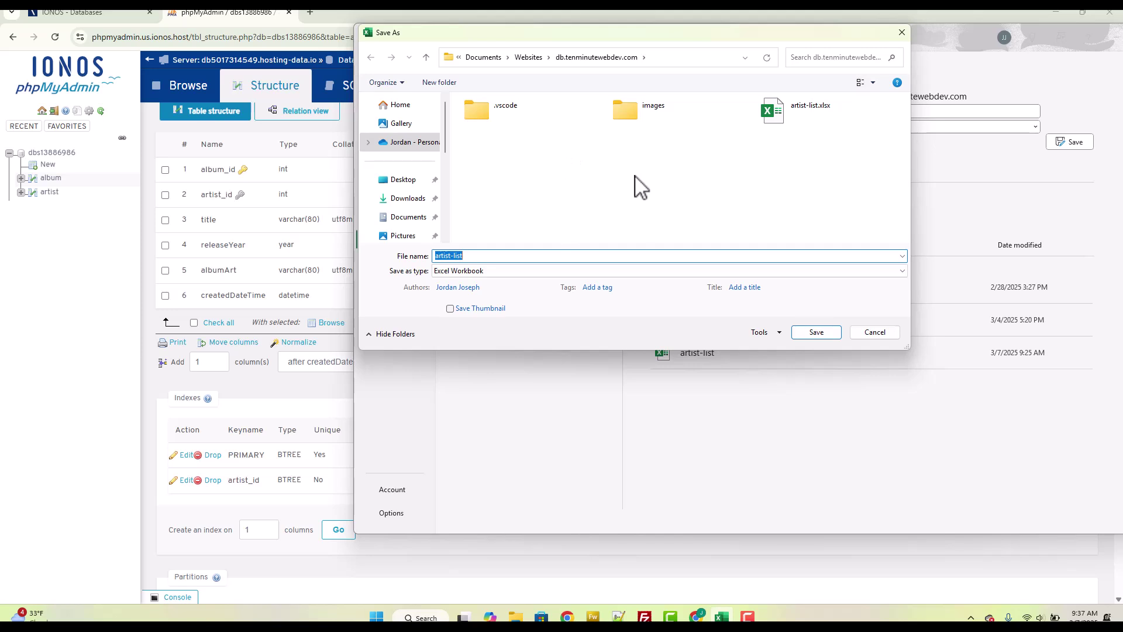
click(503, 271)
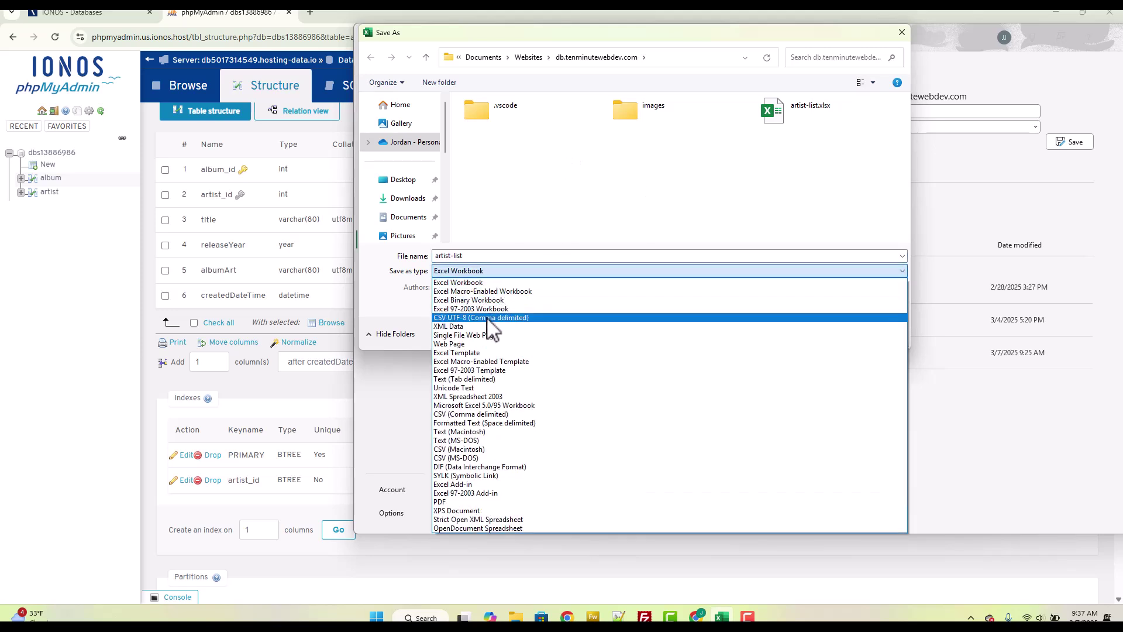
click(488, 319)
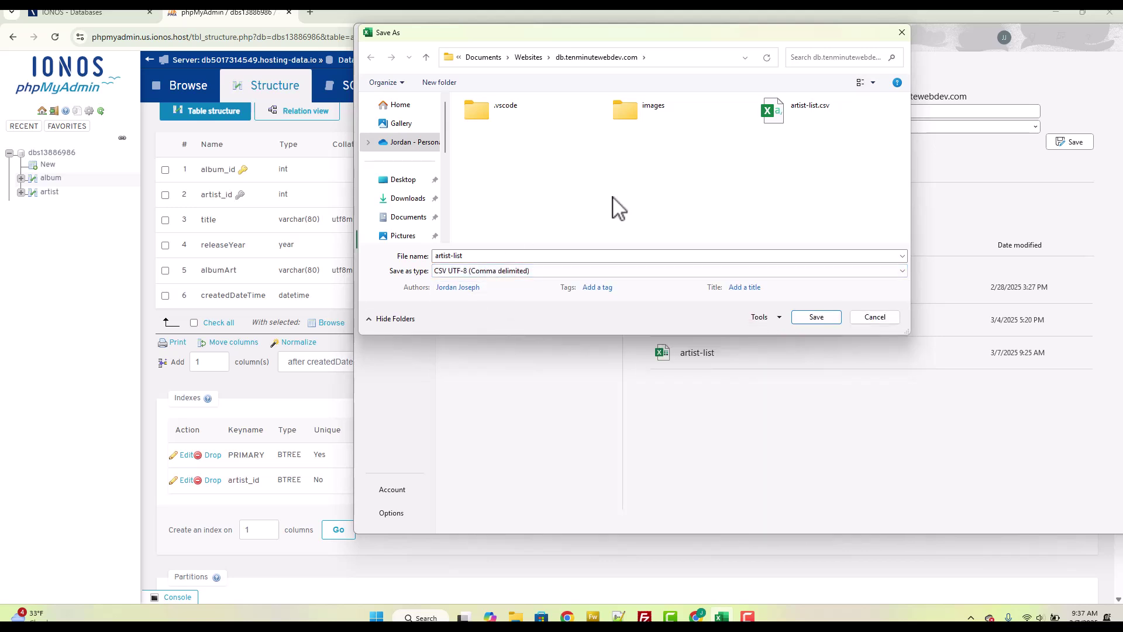
click(485, 255)
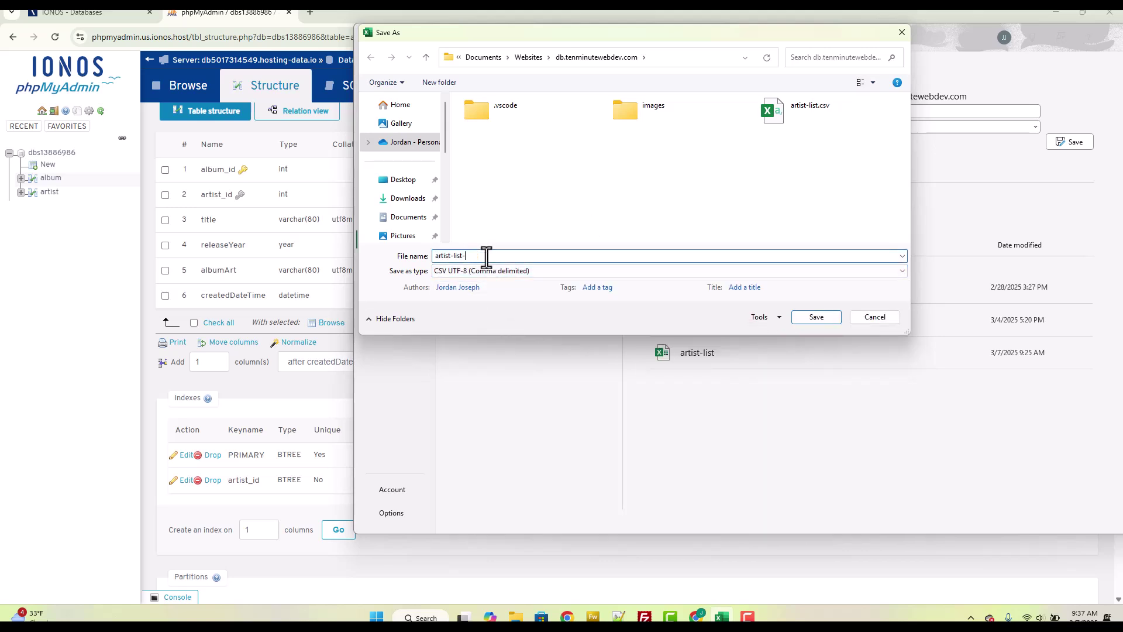
text(-updated)
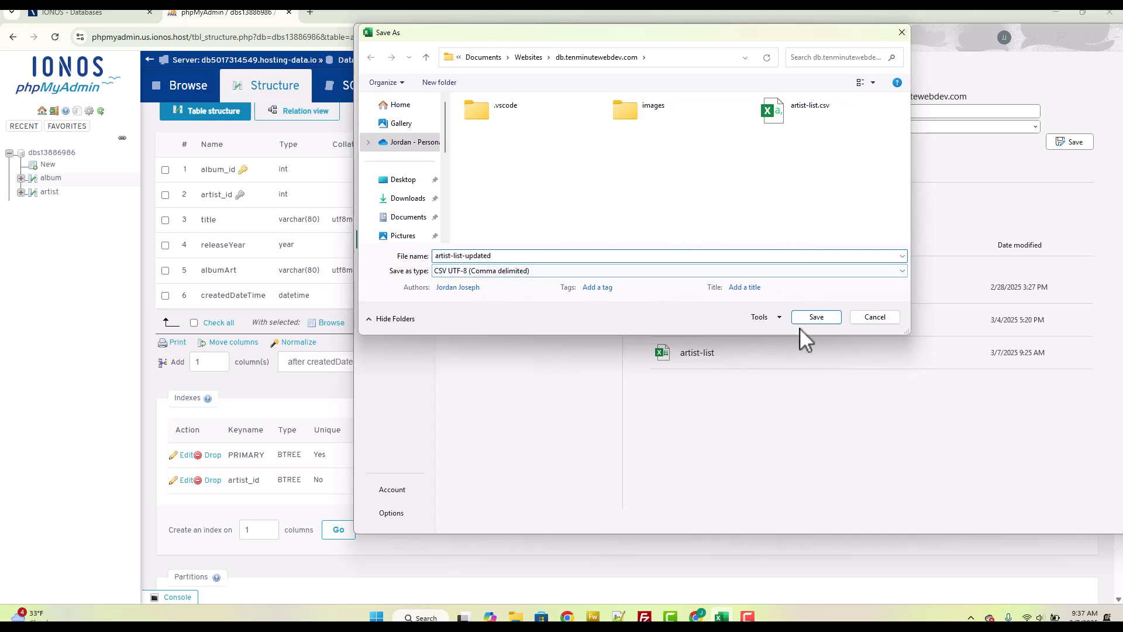
click(677, 57)
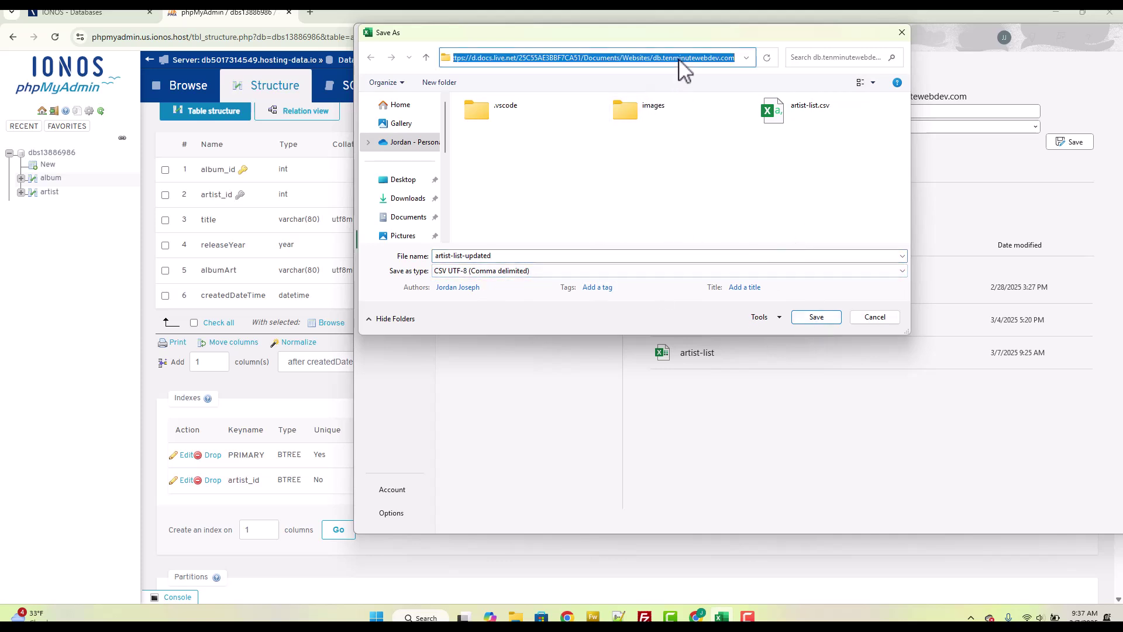
click(829, 317)
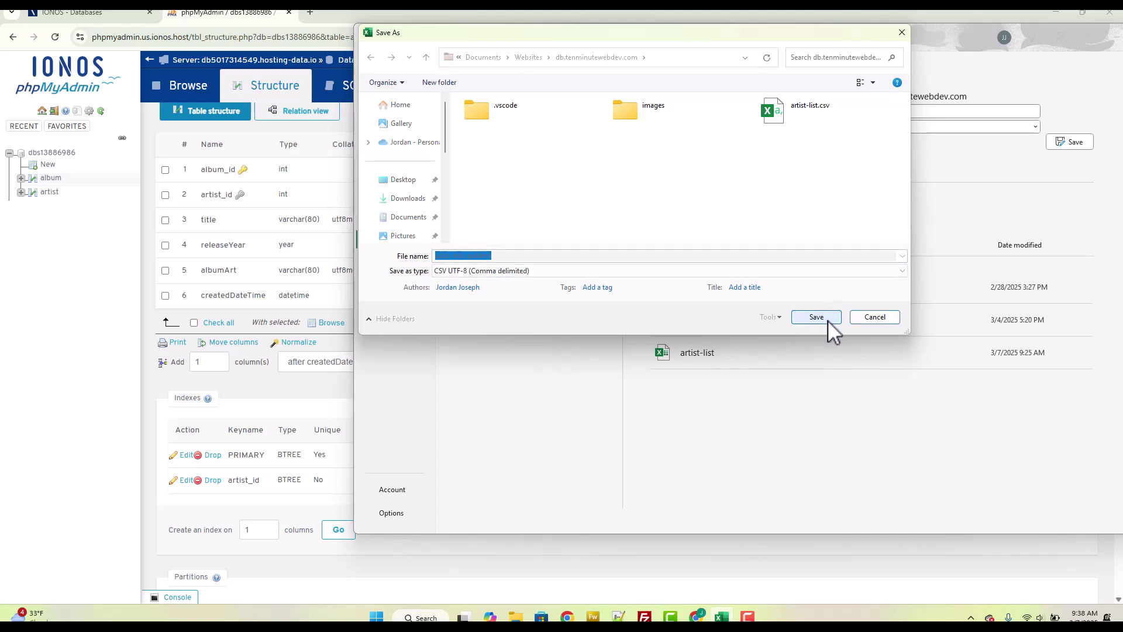
click(814, 321)
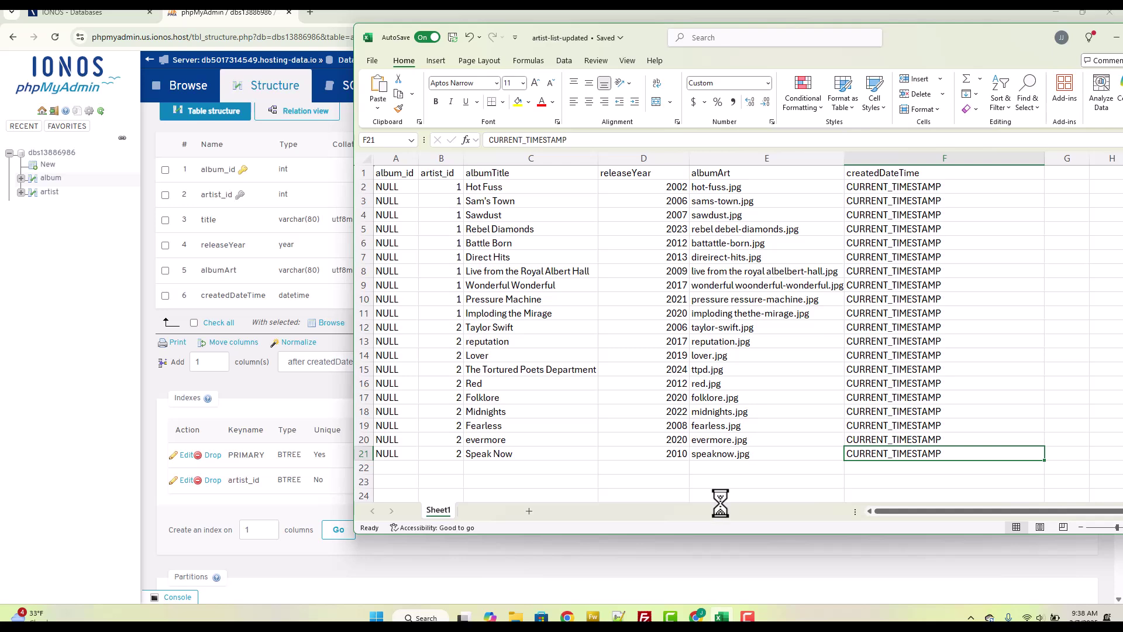
Switch to File Explorer and open the artist-list-updated CSV in a maximized Notepad++ window, declining the program update.
click(516, 616)
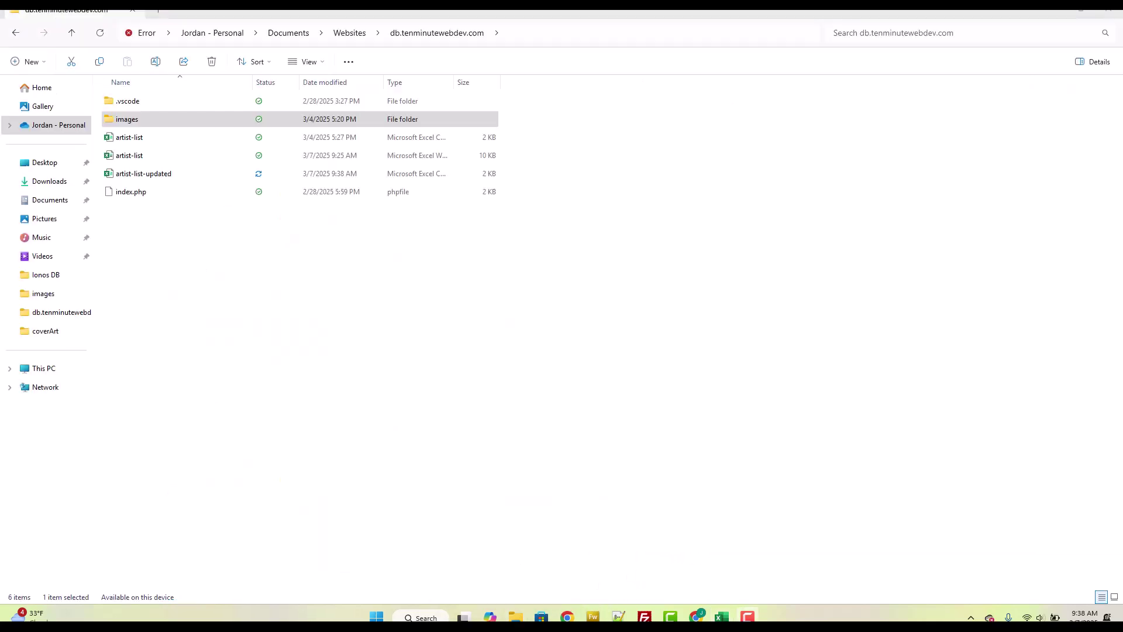
click(159, 183)
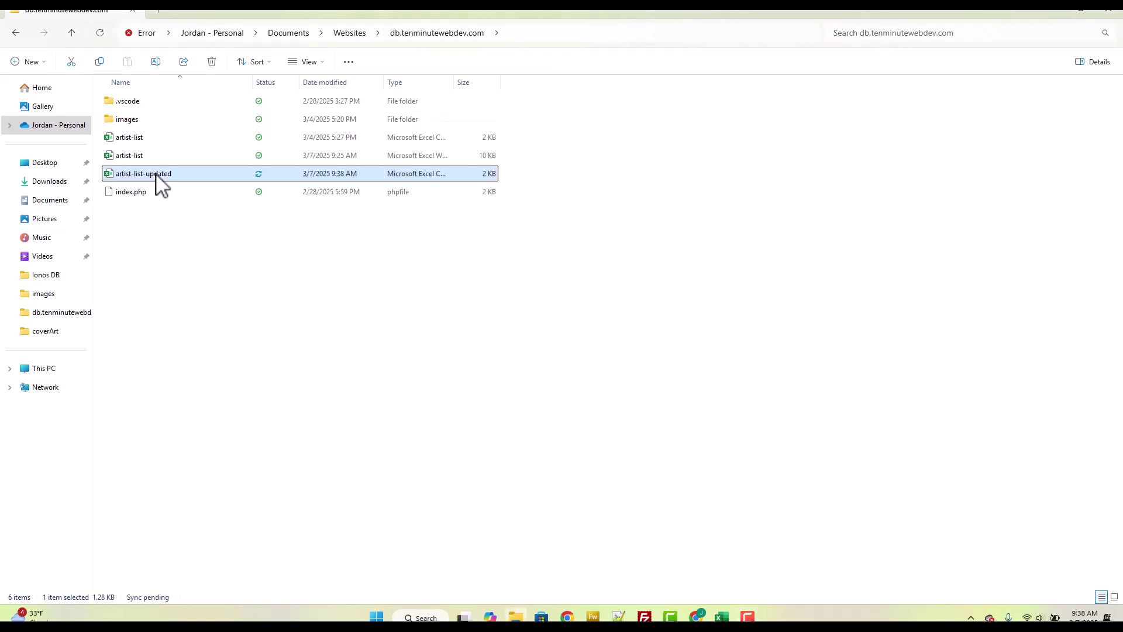
right_click(155, 173)
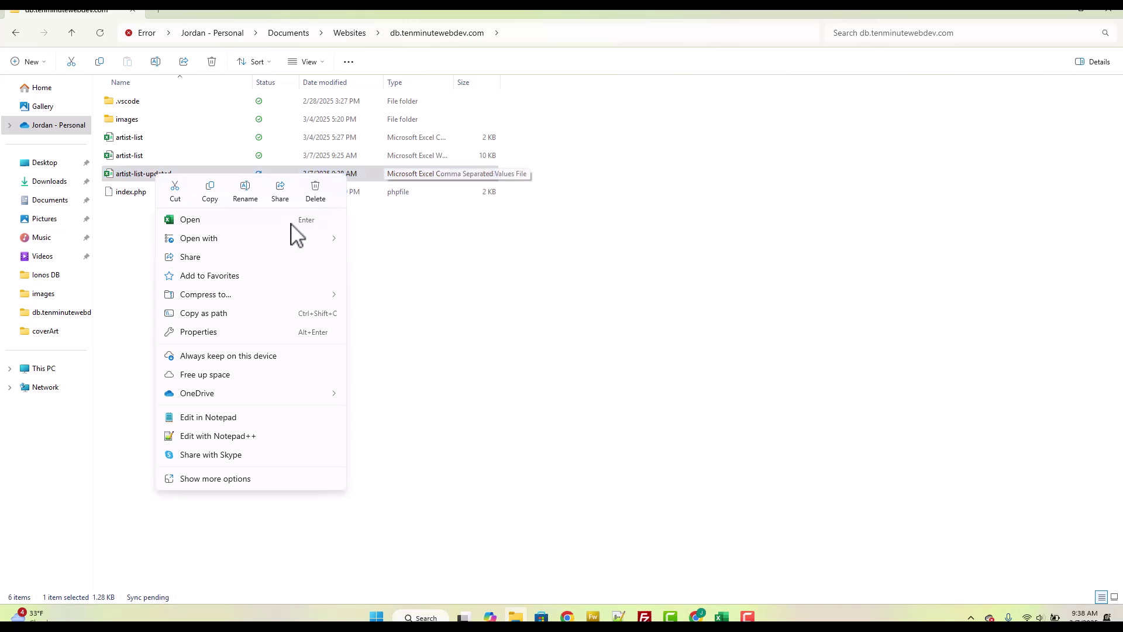
mouse_move(252, 240)
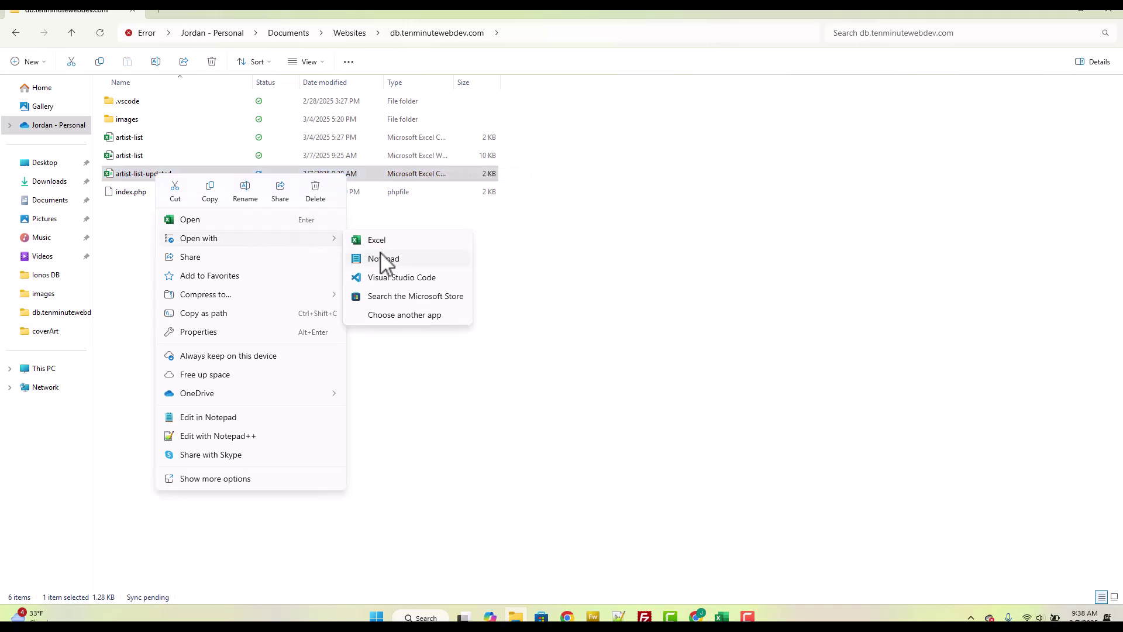
click(231, 436)
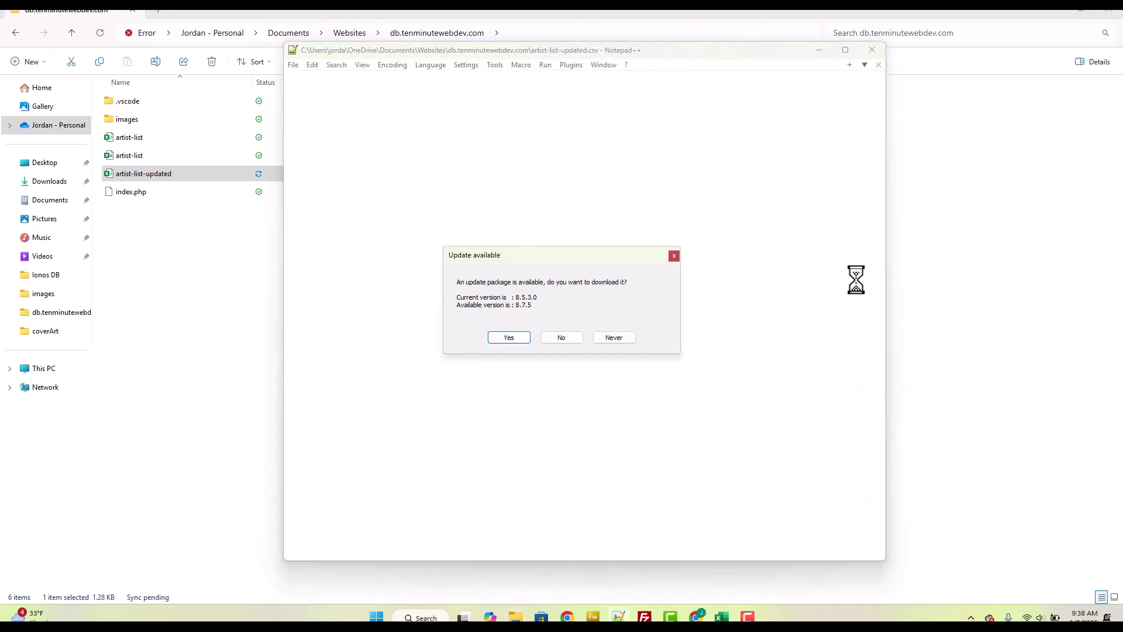
click(562, 338)
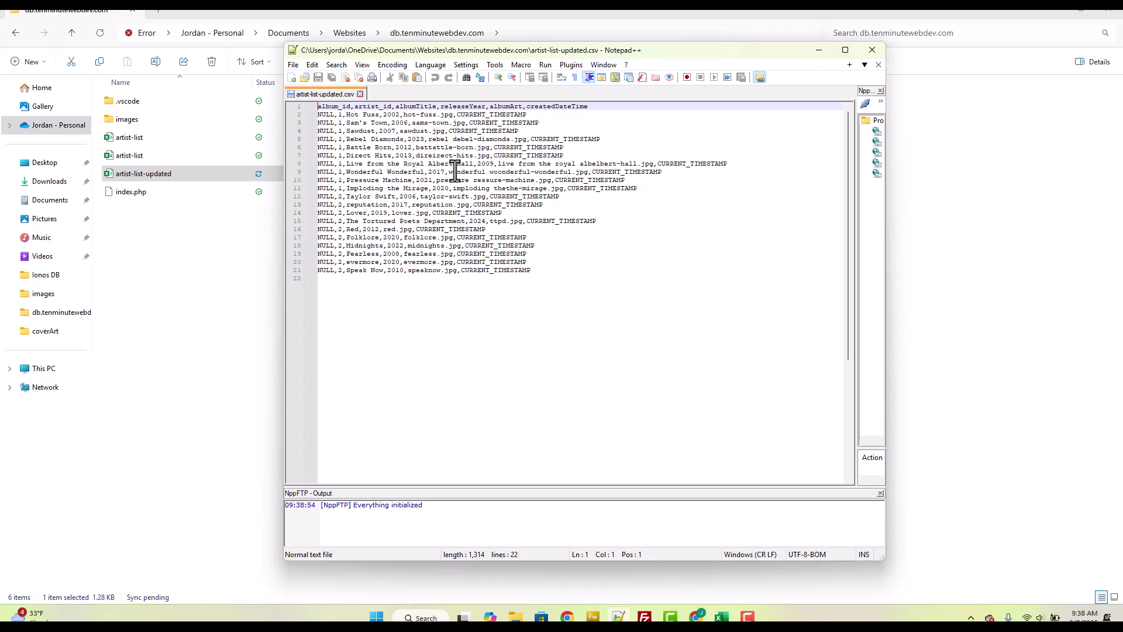
scroll(454, 171, up, 3)
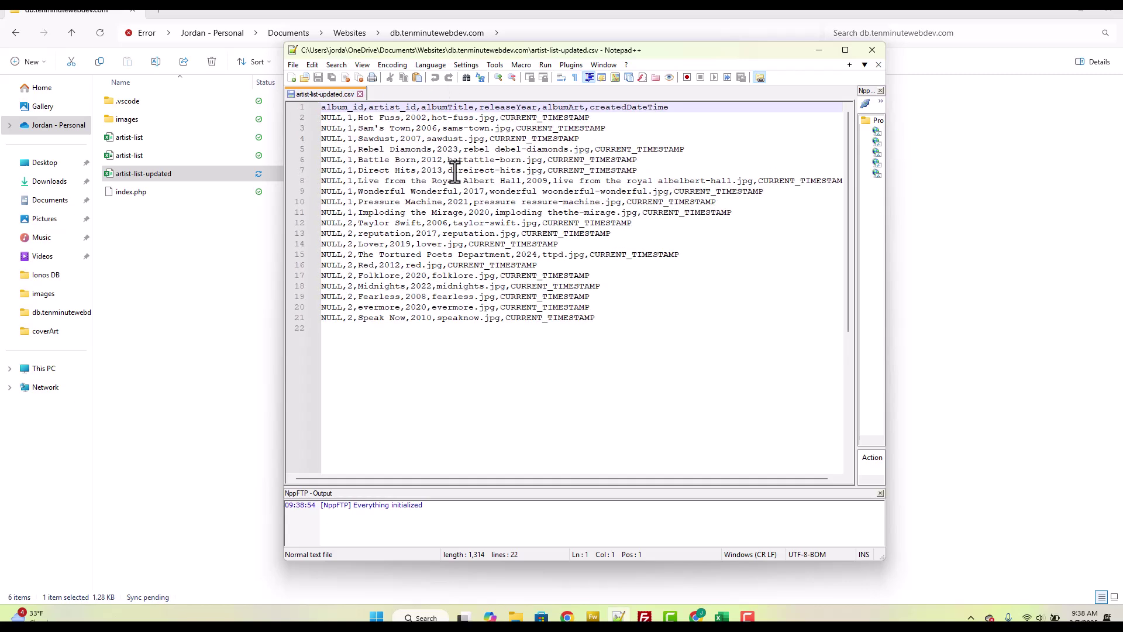
click(844, 49)
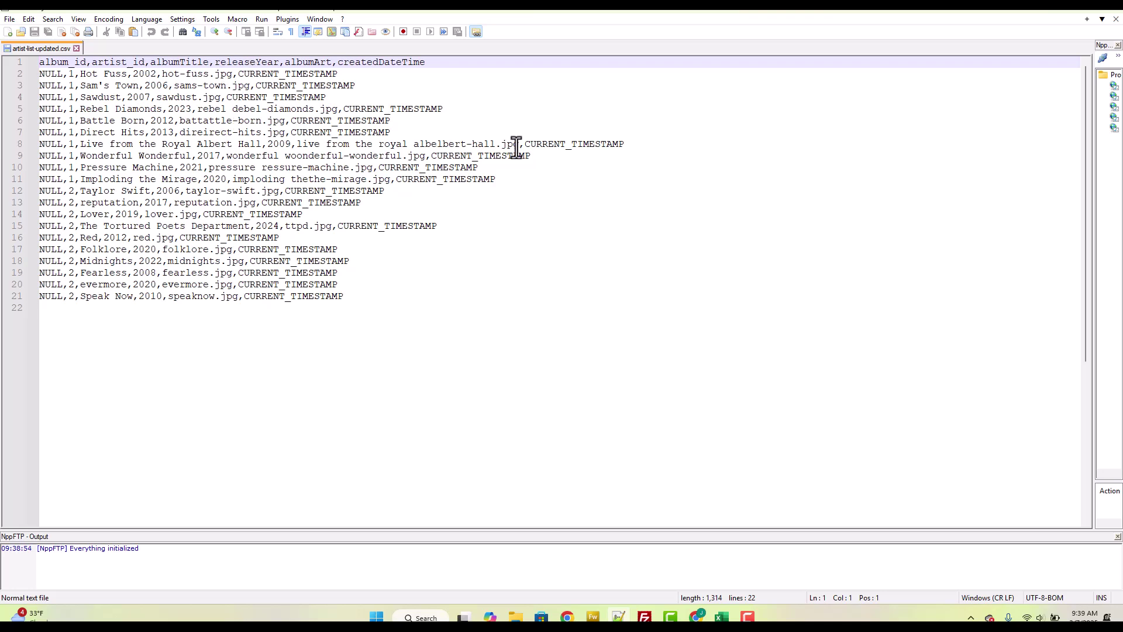
drag(623, 144, 524, 144)
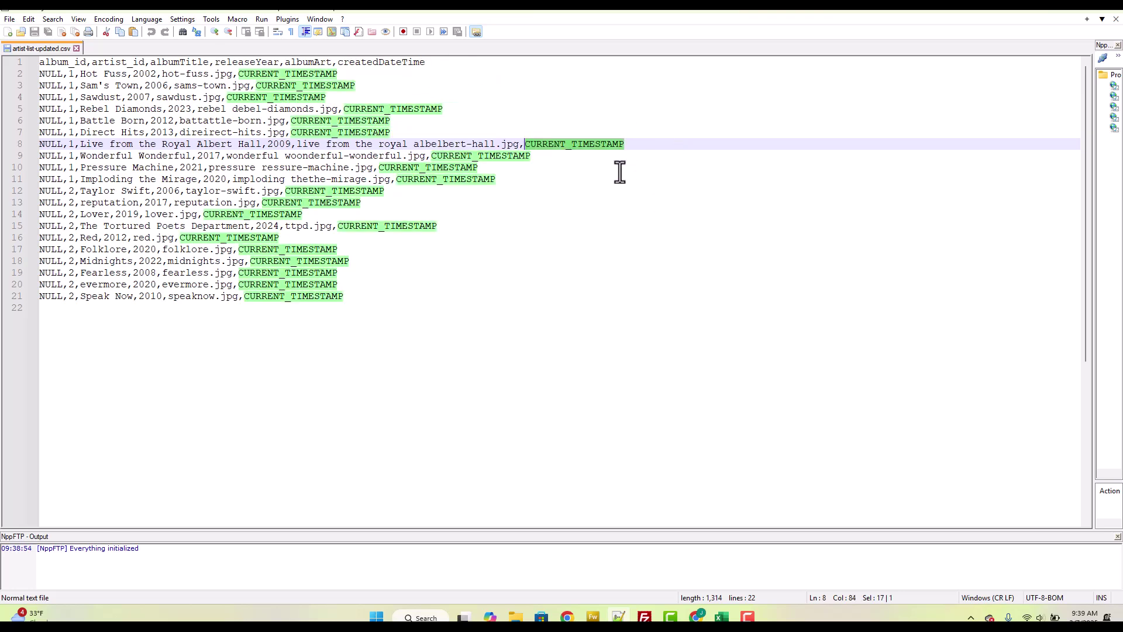
key(ctrl+f)
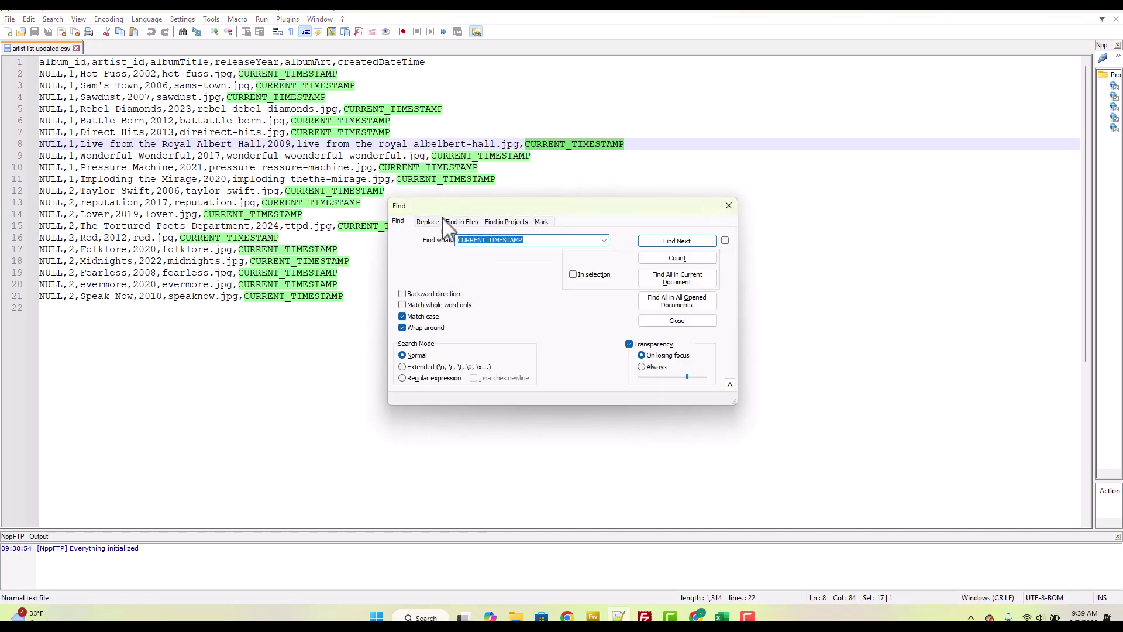
click(435, 222)
click(528, 257)
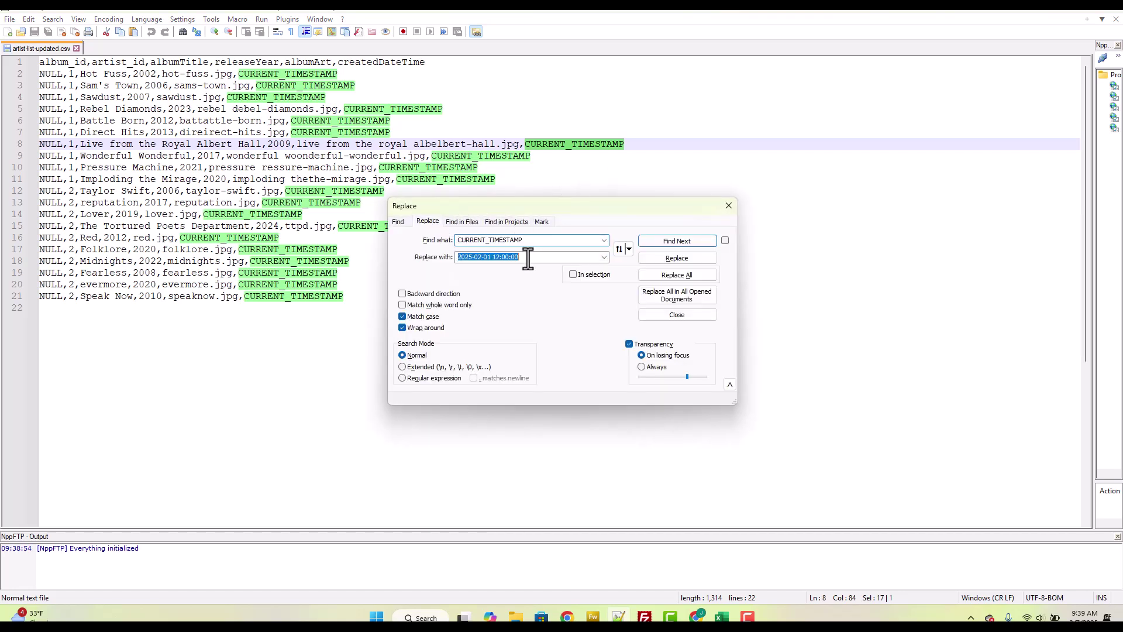
click(477, 260)
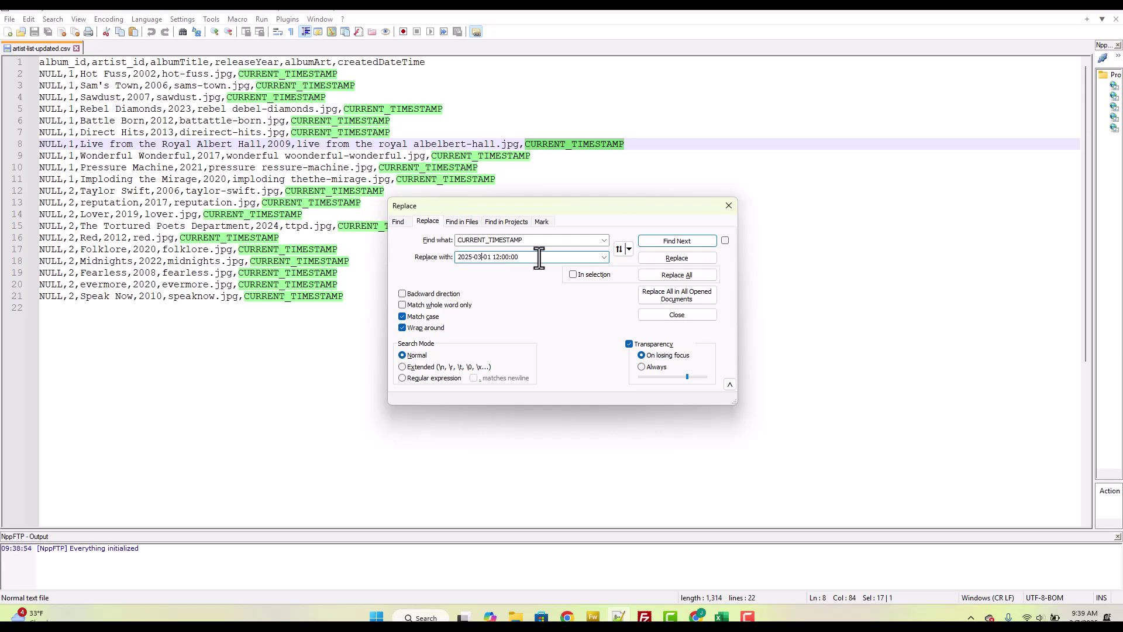
click(677, 276)
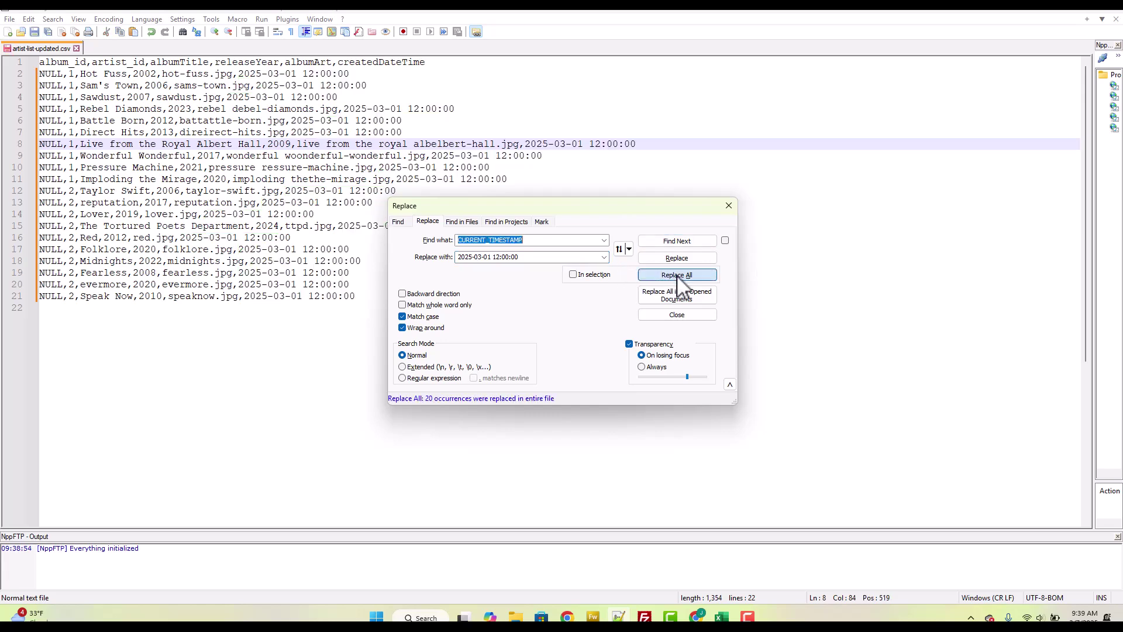
drag(543, 156, 431, 156)
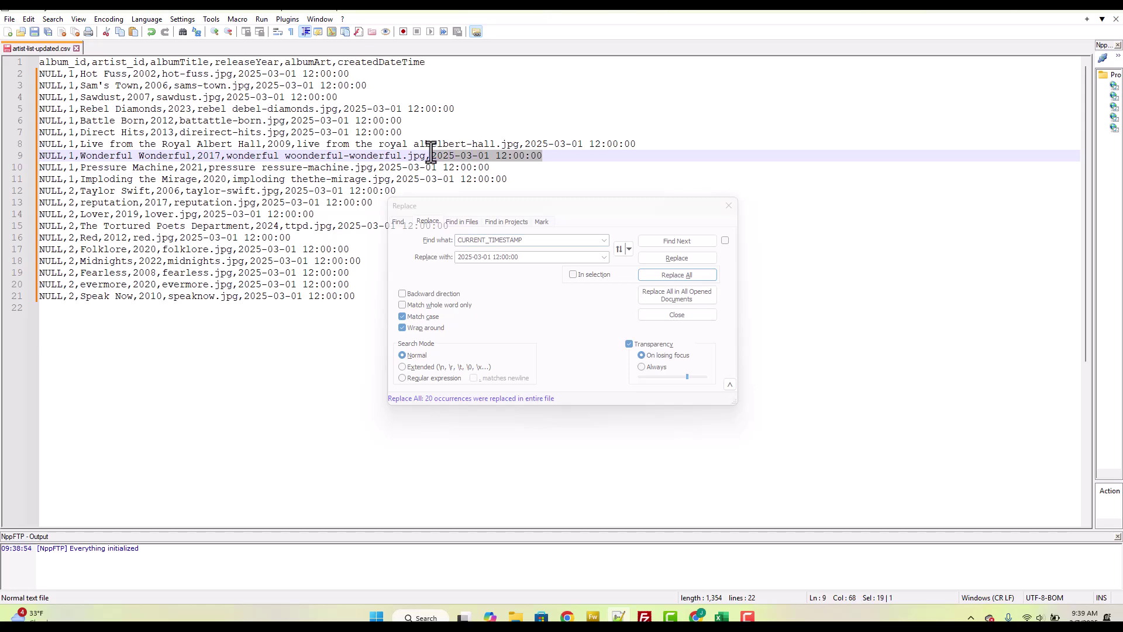
click(729, 206)
Delete the column-name header line from artist-list-updated.csv, including the blank line it leaves.
drag(432, 62, 38, 62)
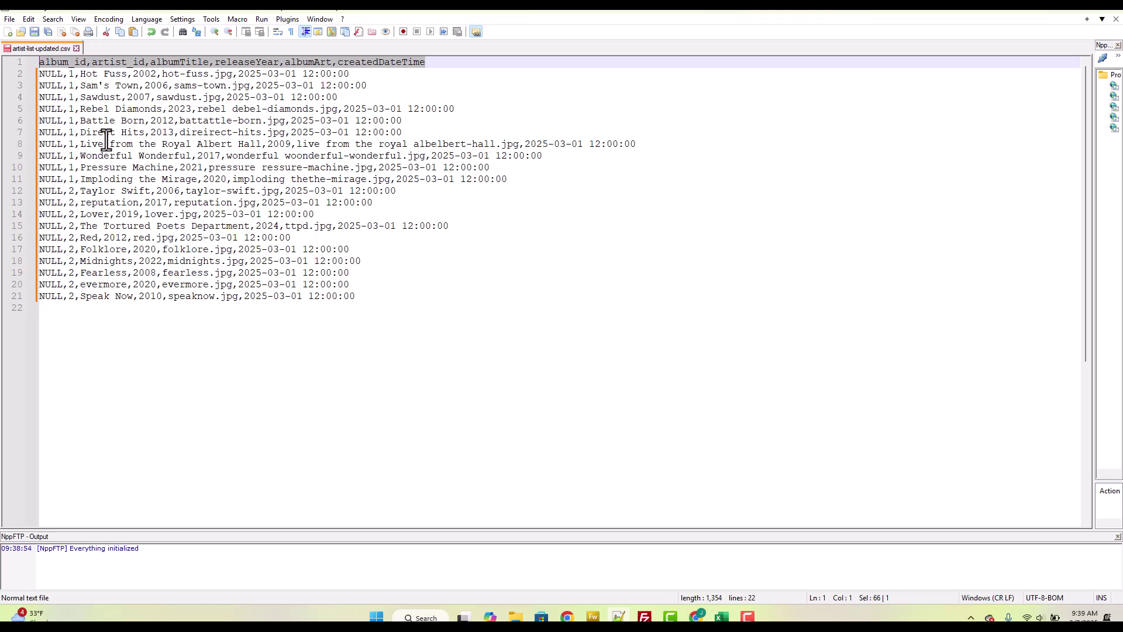
key(Delete)
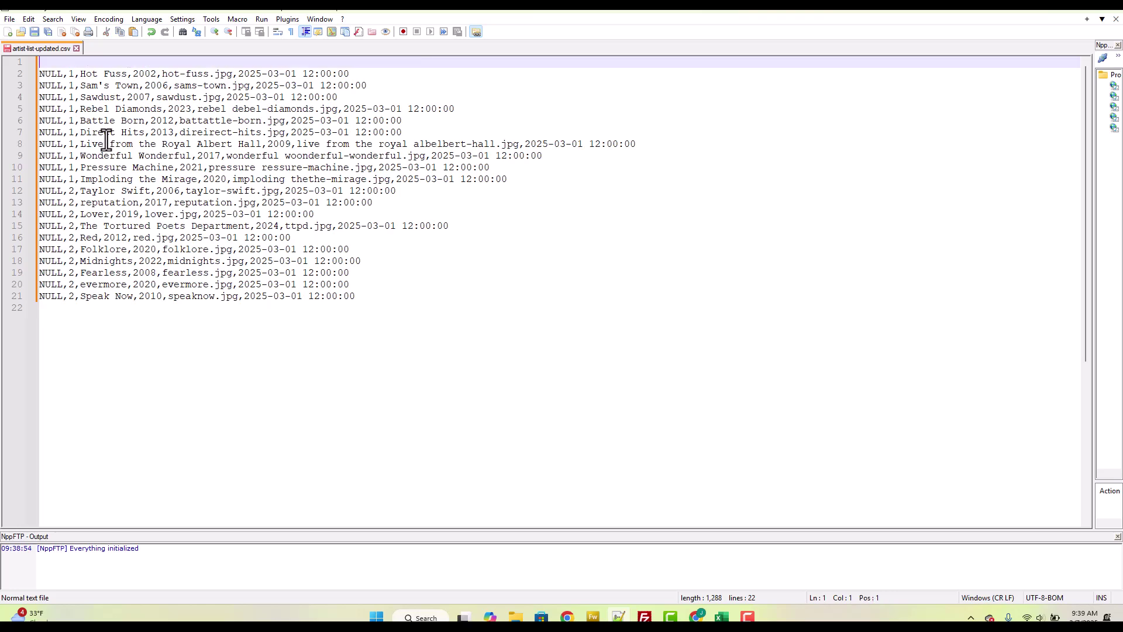
key(Delete)
Copy all the remaining album rows into a new blank document.
key(ctrl+a)
key(ctrl+c)
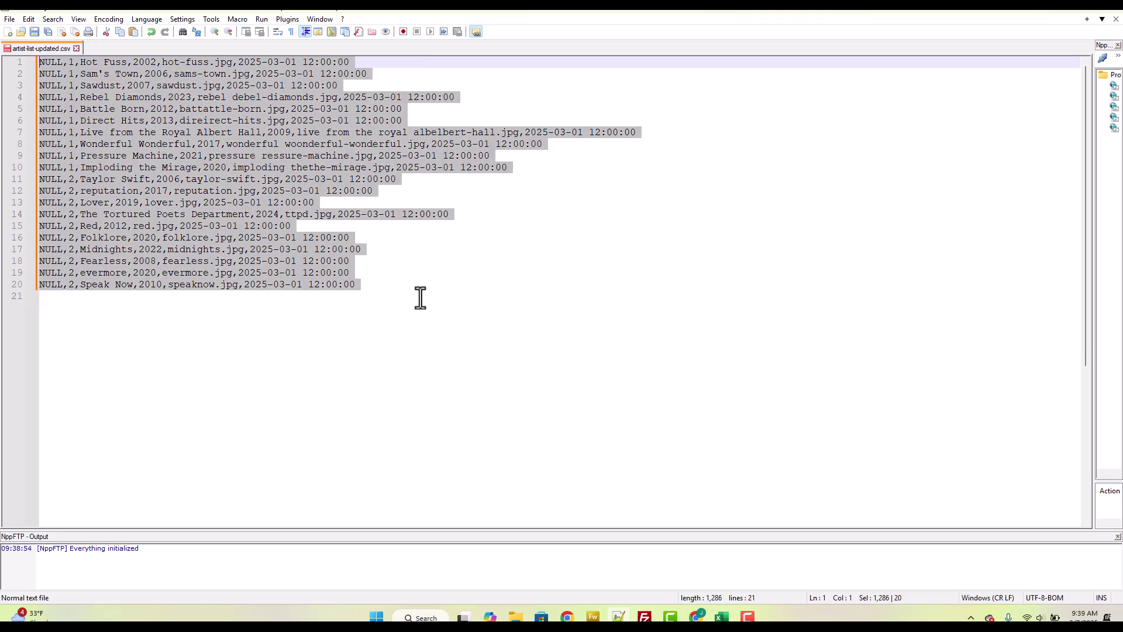
double_click(118, 51)
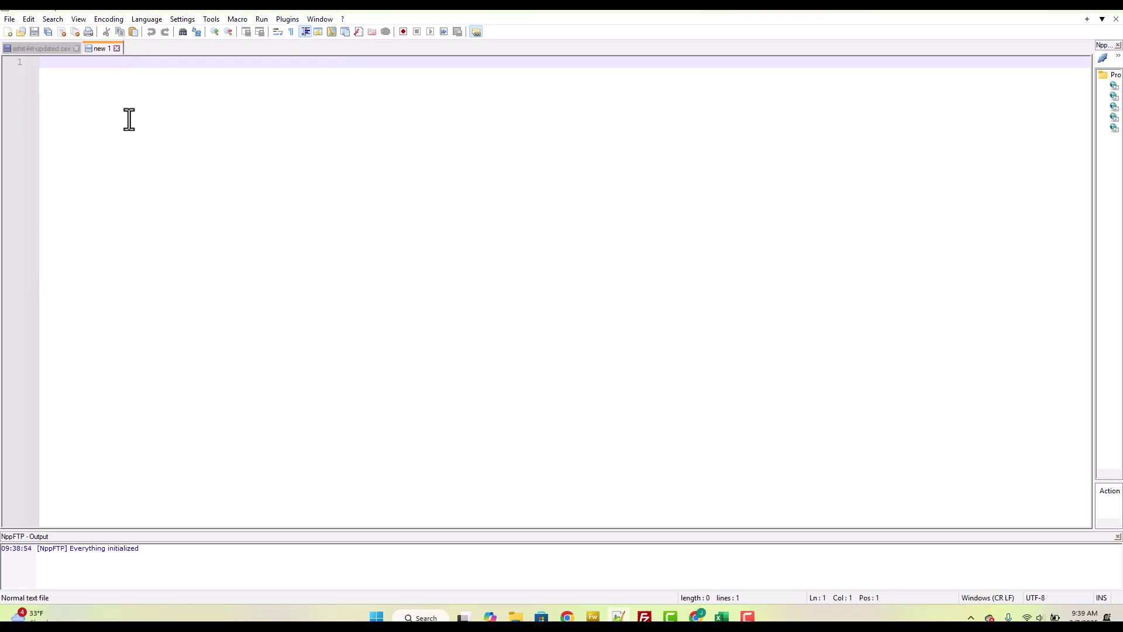
key(ctrl+v)
shift+click(129, 121)
Save the new document in the db.tenminutewebdev.com folder as final-import-album-list.csv, with the file type set to All types.
key(ctrl+s)
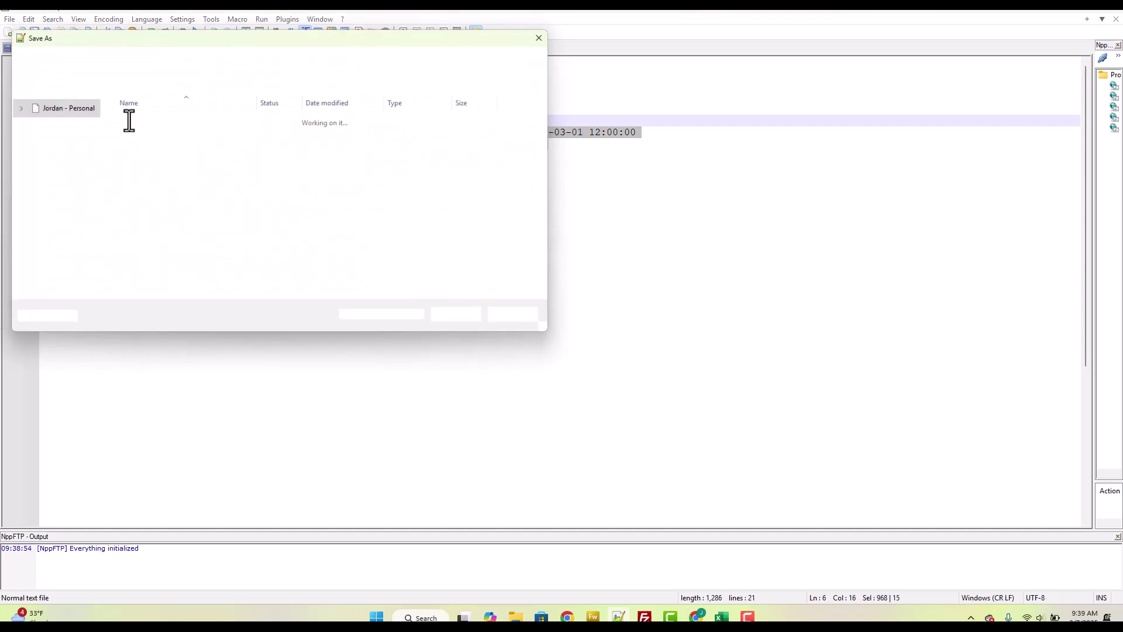
text(f)
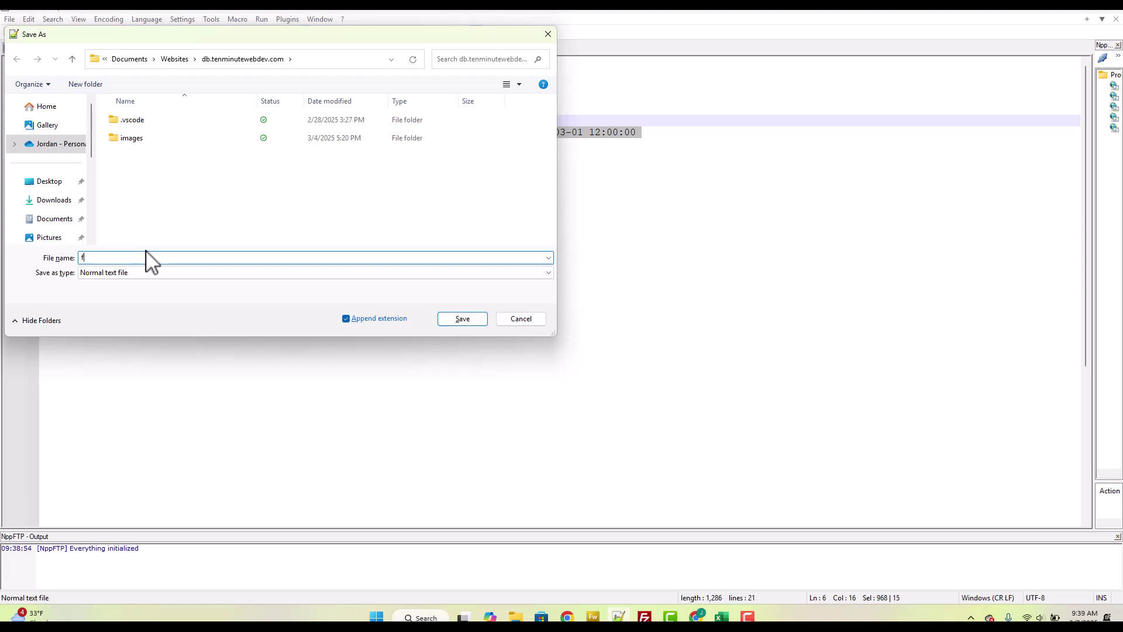
text(inal-import-artist)
key(BackSpace)
text(lbum-list.csv)
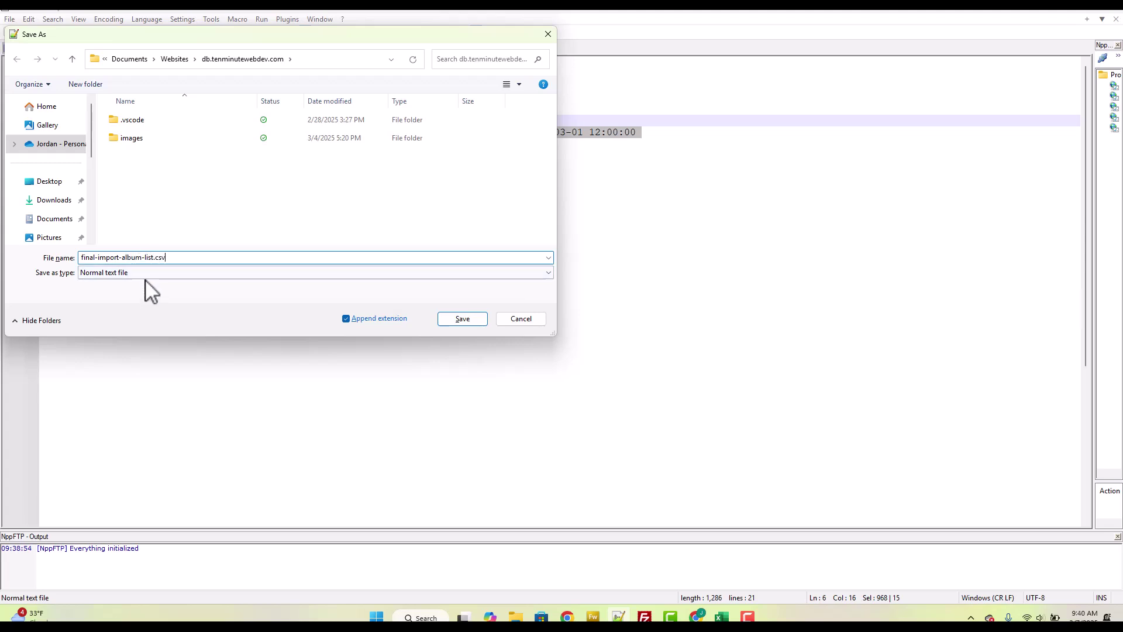
click(158, 273)
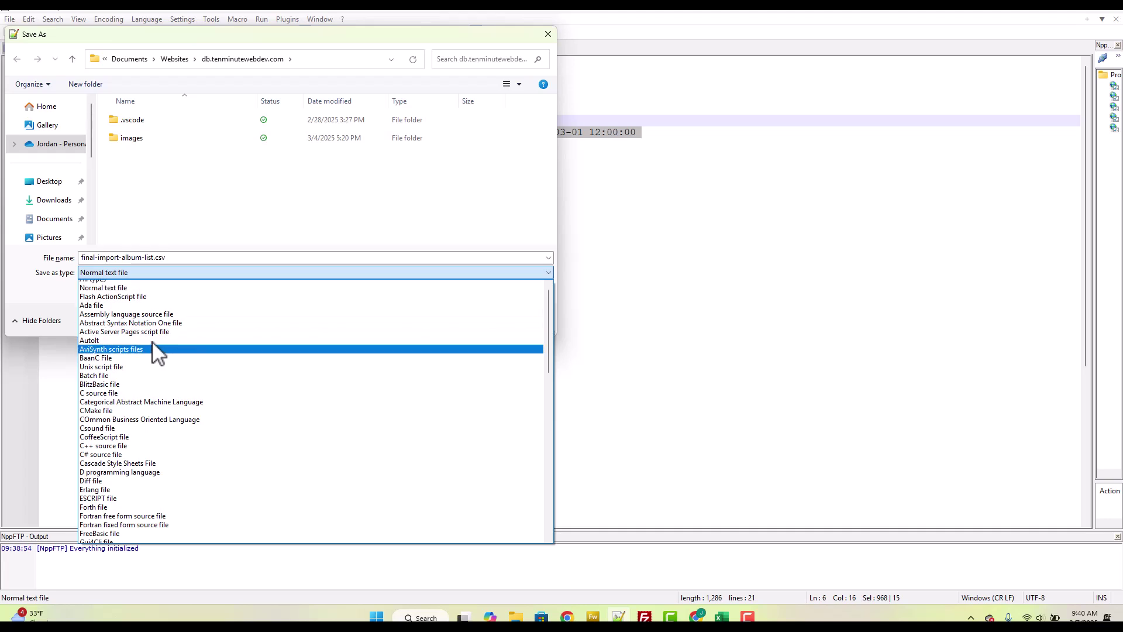
scroll(146, 375, up, 1)
click(125, 284)
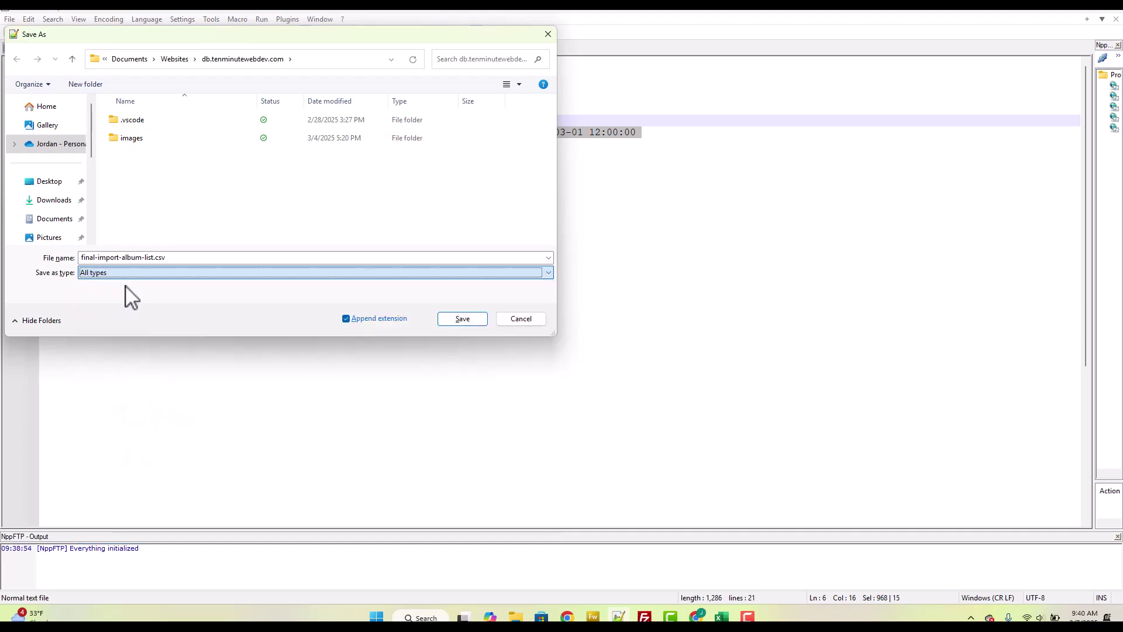
click(185, 257)
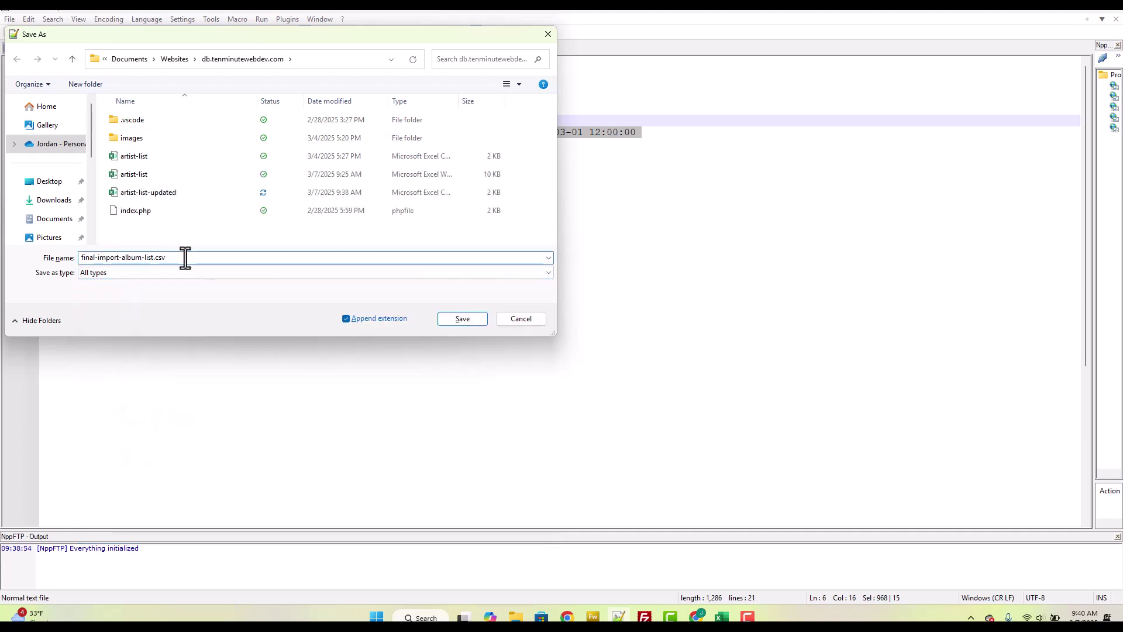
click(467, 321)
click(331, 273)
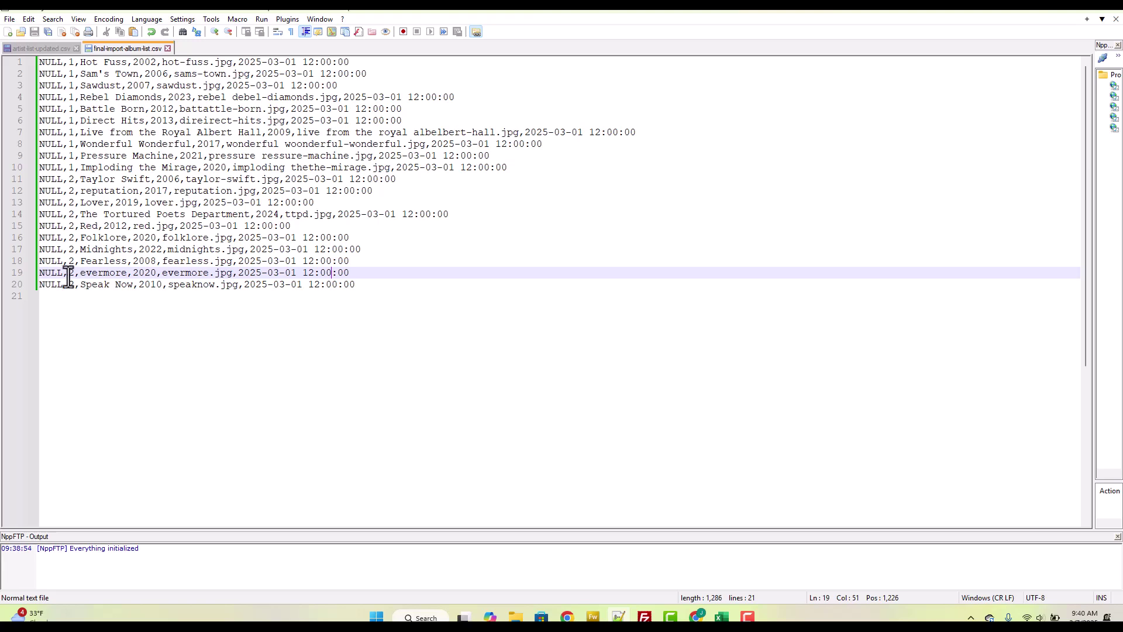
Switch to phpMyAdmin in Chrome and check the rows of the album table.
mouse_move(699, 616)
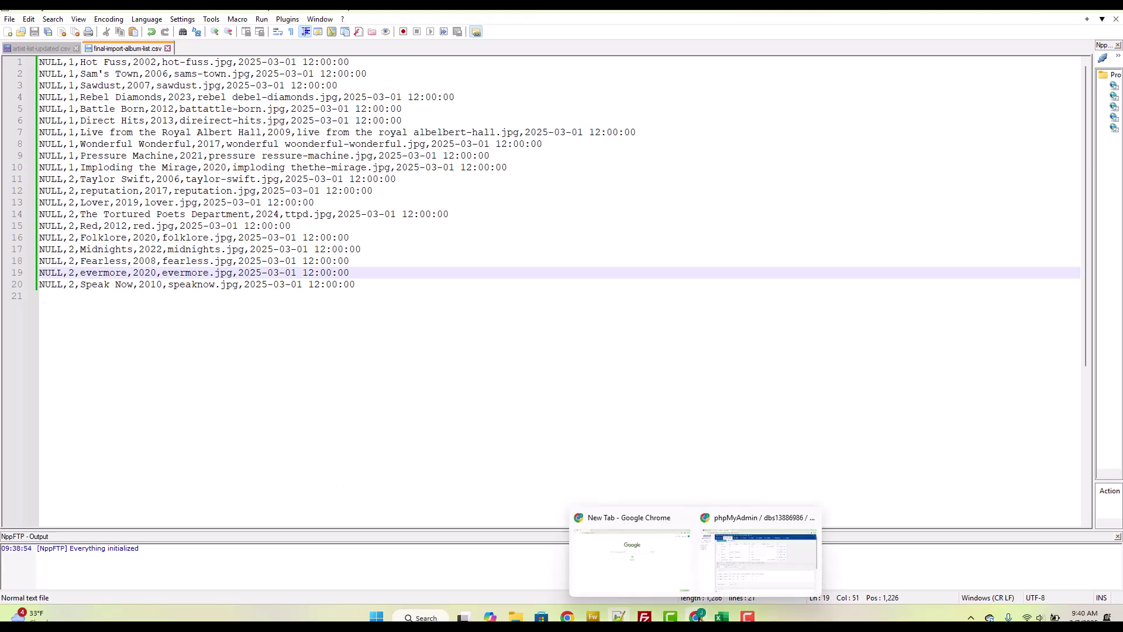
click(750, 560)
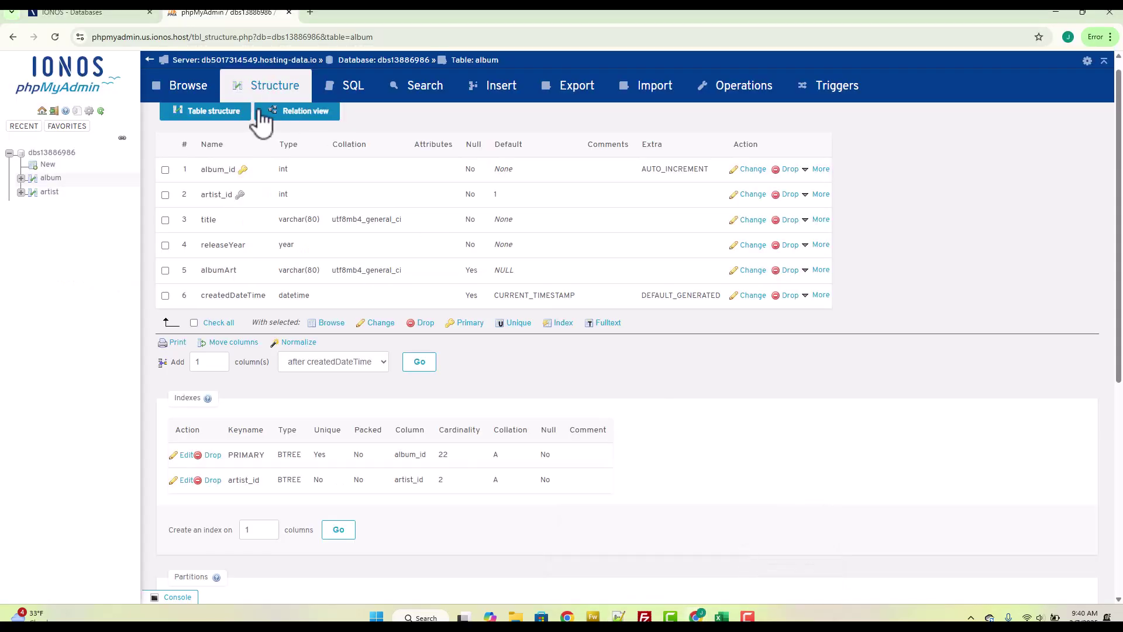
click(189, 95)
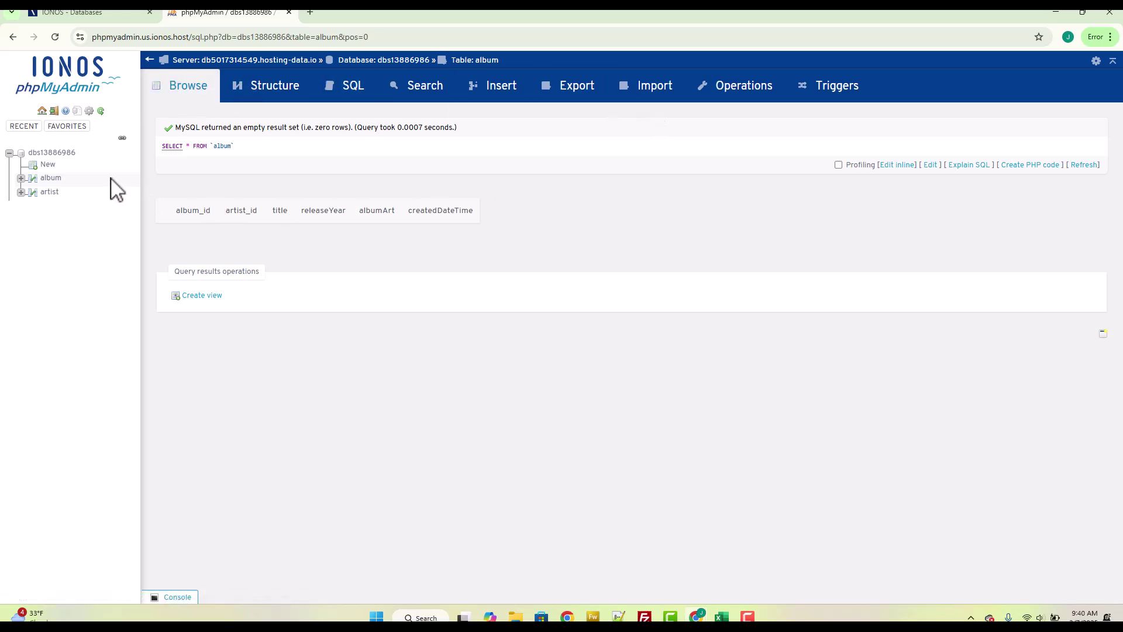
click(50, 179)
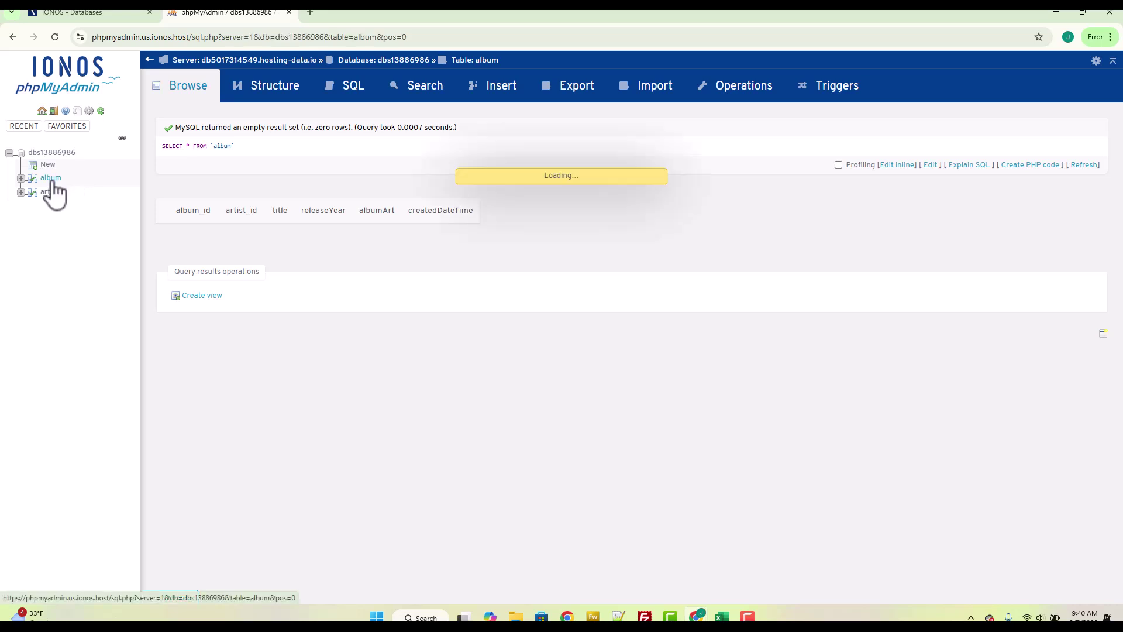
Start an import into the album table and choose final-import-album-list.csv as the file to import.
click(648, 95)
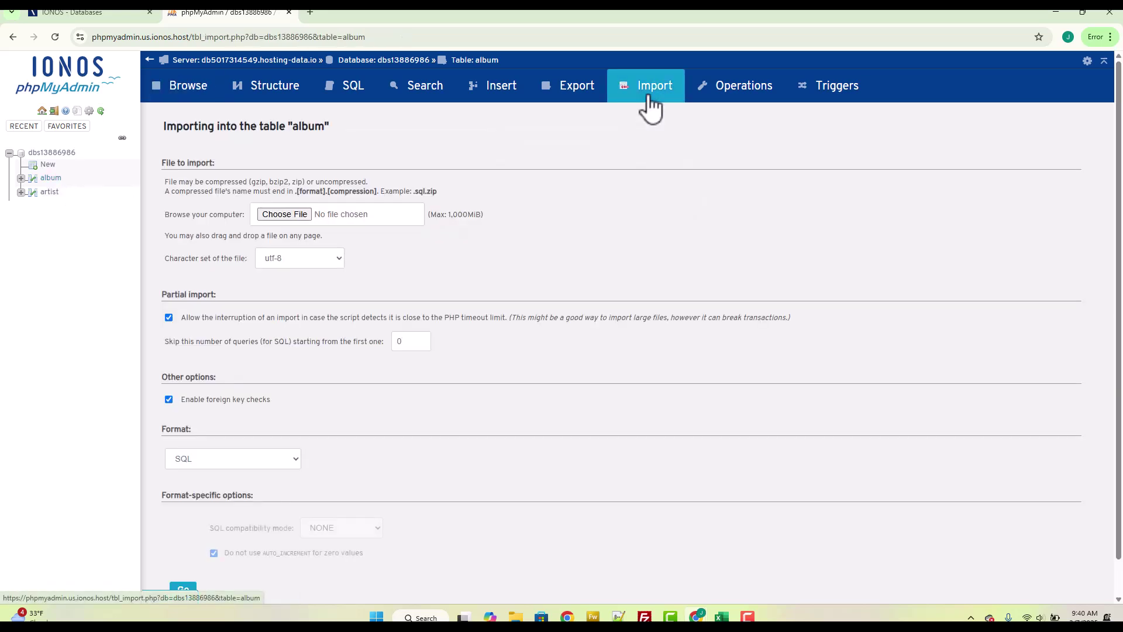
click(290, 215)
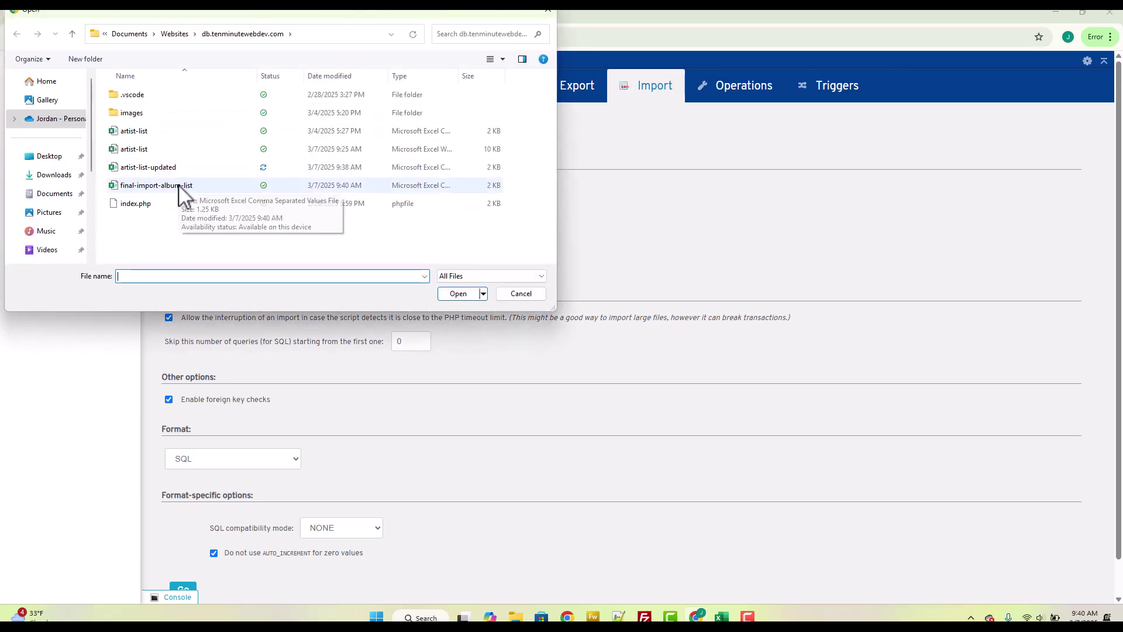
double_click(217, 186)
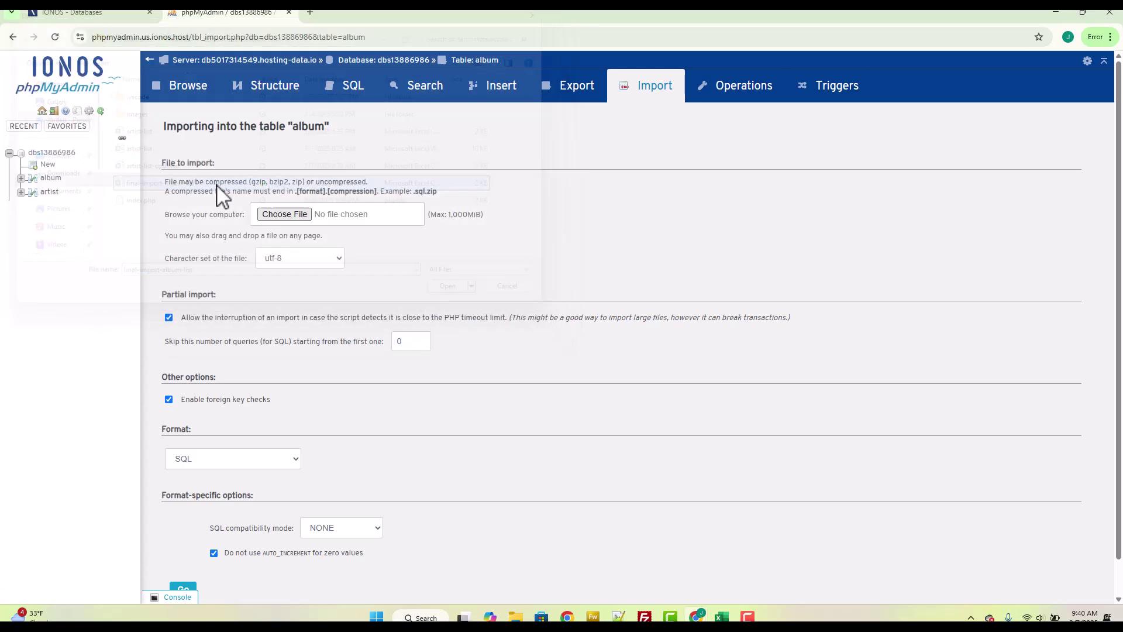
scroll(444, 293, down, 3)
scroll(444, 291, down, 1)
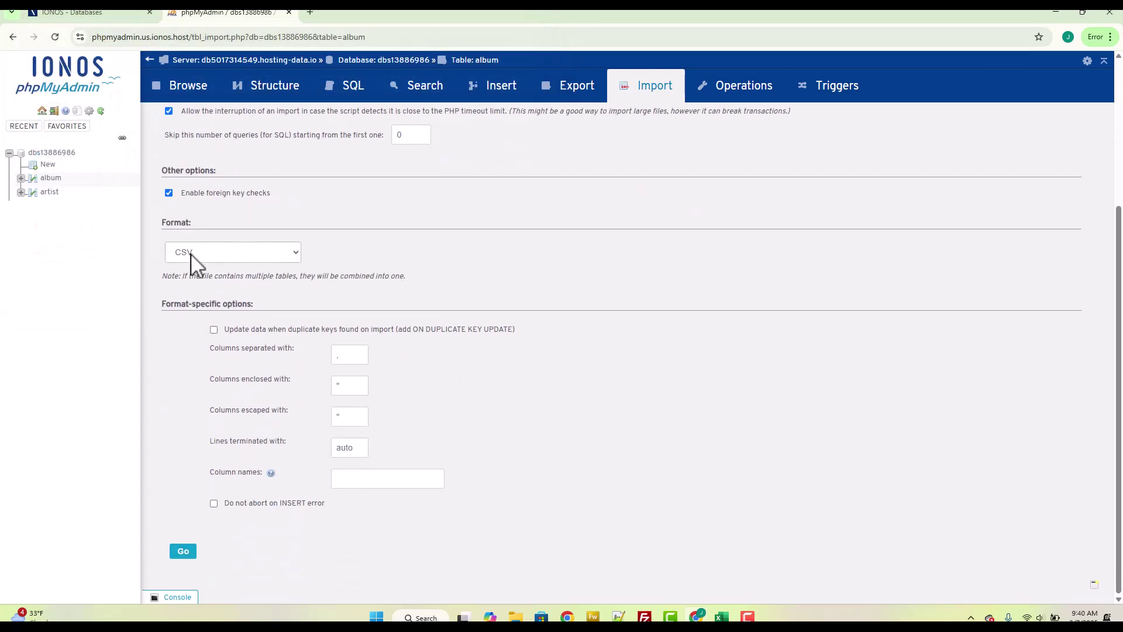
Clear the character that encloses columns in the CSV import options and set the column escape character to a backslash.
click(344, 349)
scroll(351, 356, up, 3)
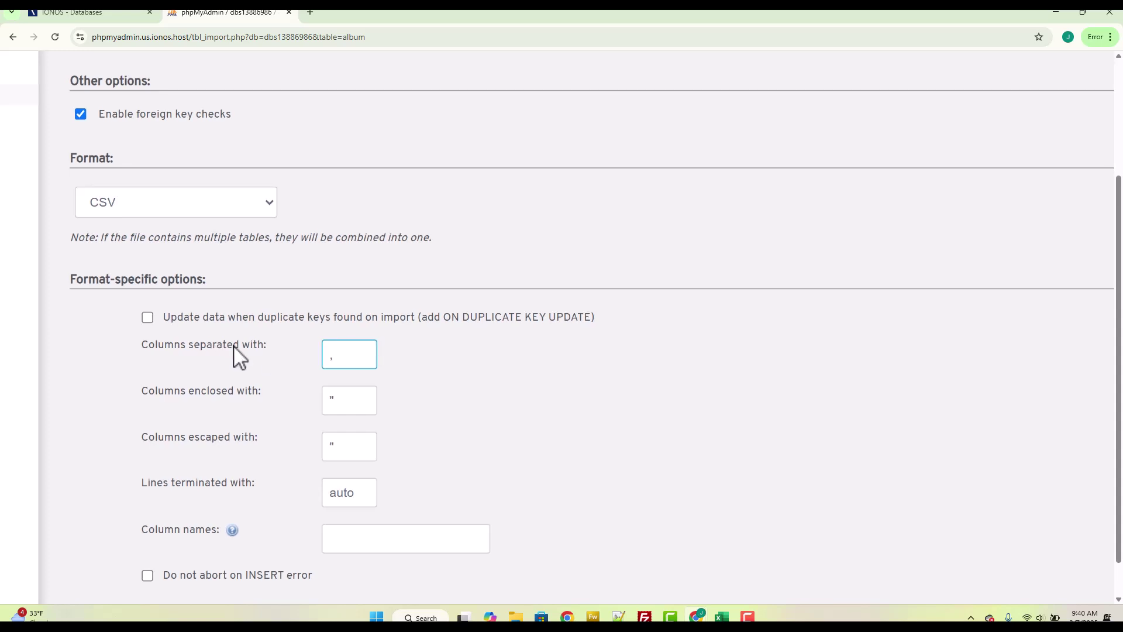
click(351, 396)
click(347, 450)
text(\)
drag(348, 450, 293, 450)
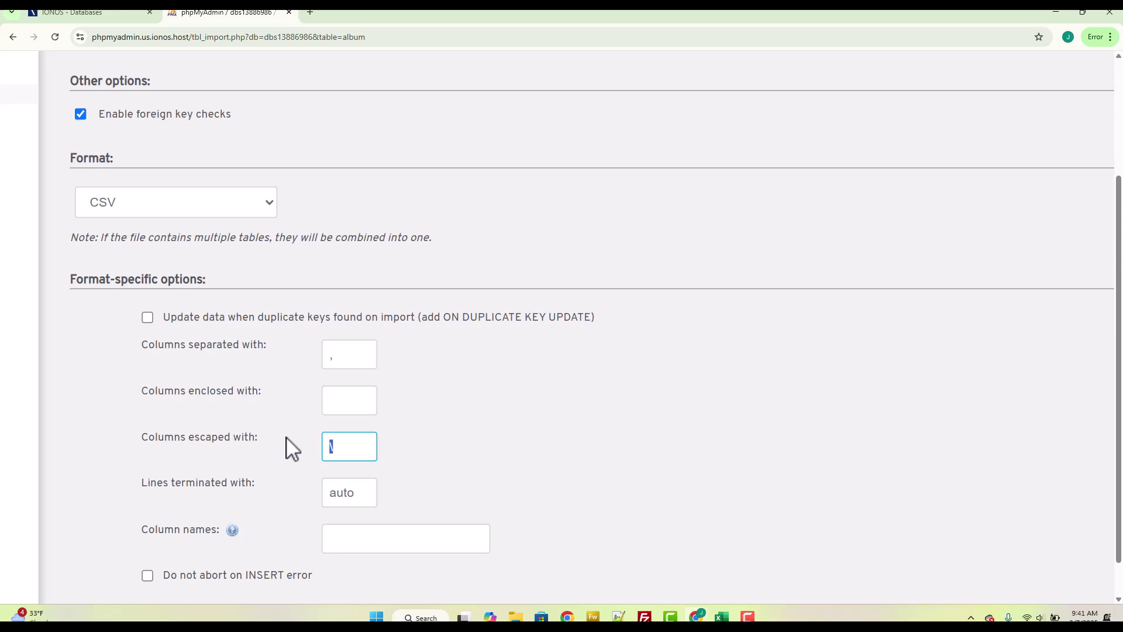
Try \r\n as the line terminator for the import, and undo the edits back to auto.
scroll(361, 435, down, 2)
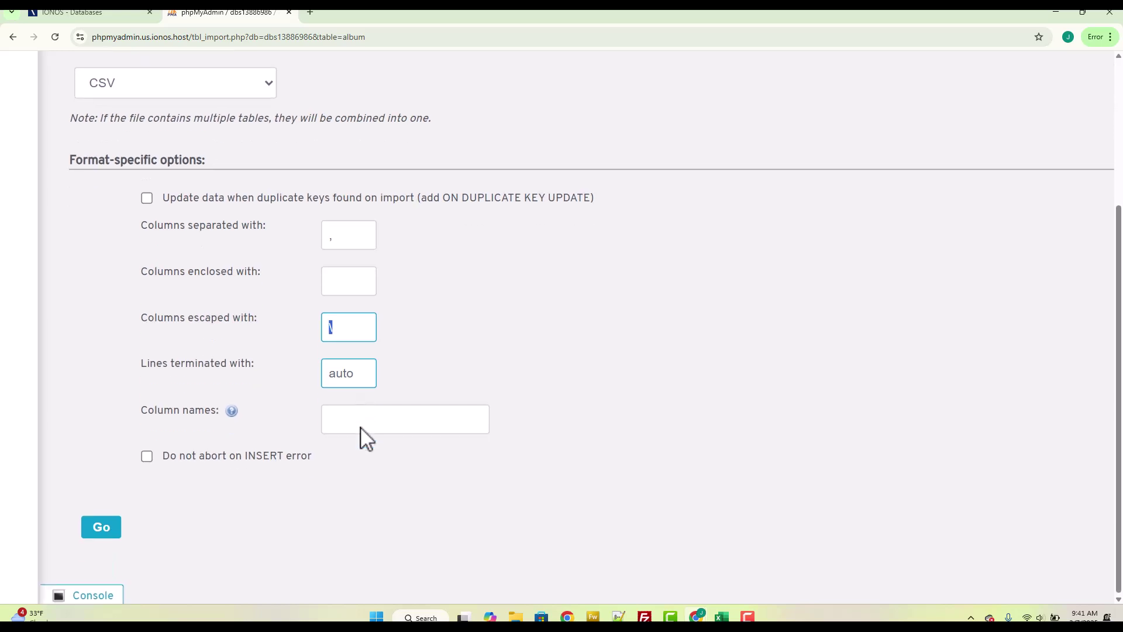
click(367, 372)
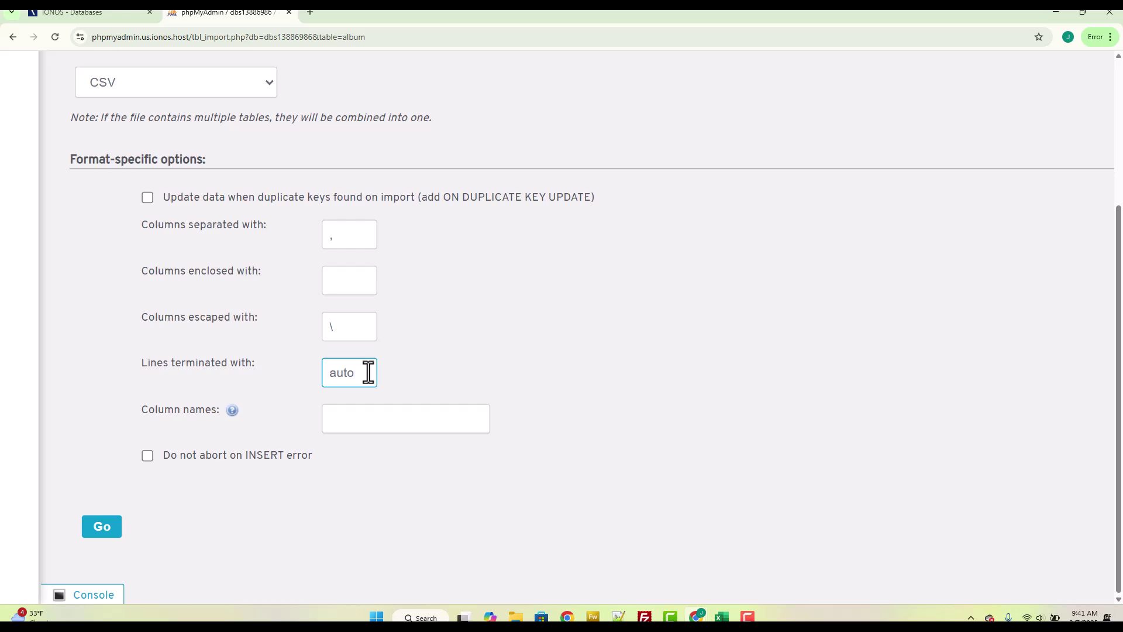
drag(367, 372, 237, 362)
text(\r\n)
key(BackSpace)
key(BackSpace)
text(\)
key(BackSpace)
key(BackSpace)
key(BackSpace)
text(a)
key(ctrl+z)
key(ctrl+z)
key(ctrl+z)
key(ctrl+z)
key(ctrl+z)
key(ctrl+z)
key(ctrl+z)
Clear the column escape character and run the CSV import into the album table.
key(BackSpace)
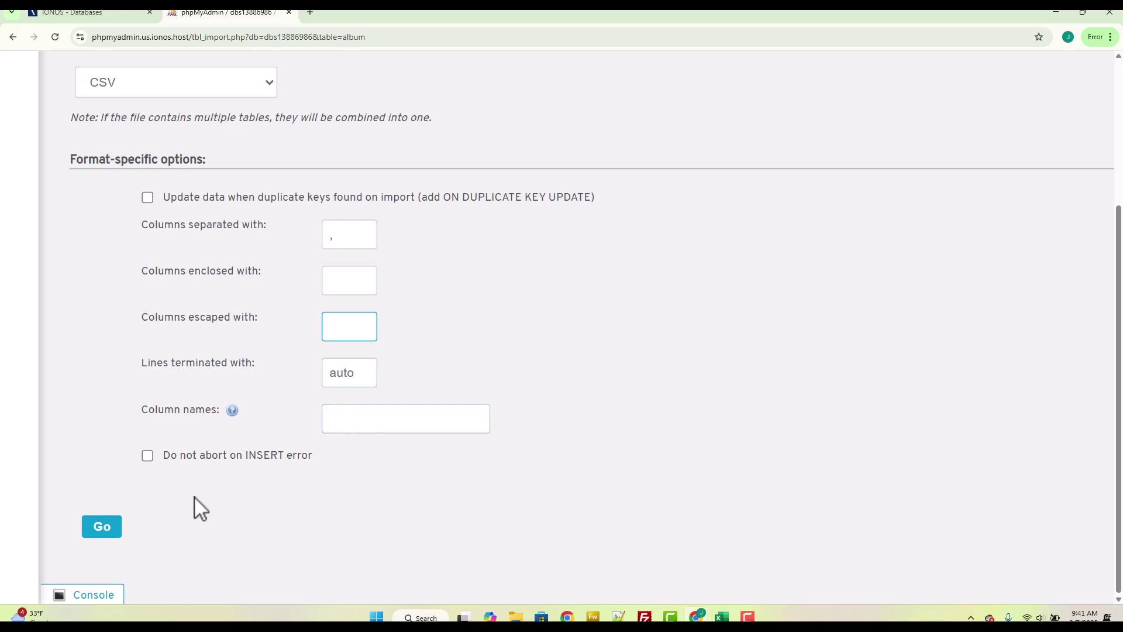
click(101, 528)
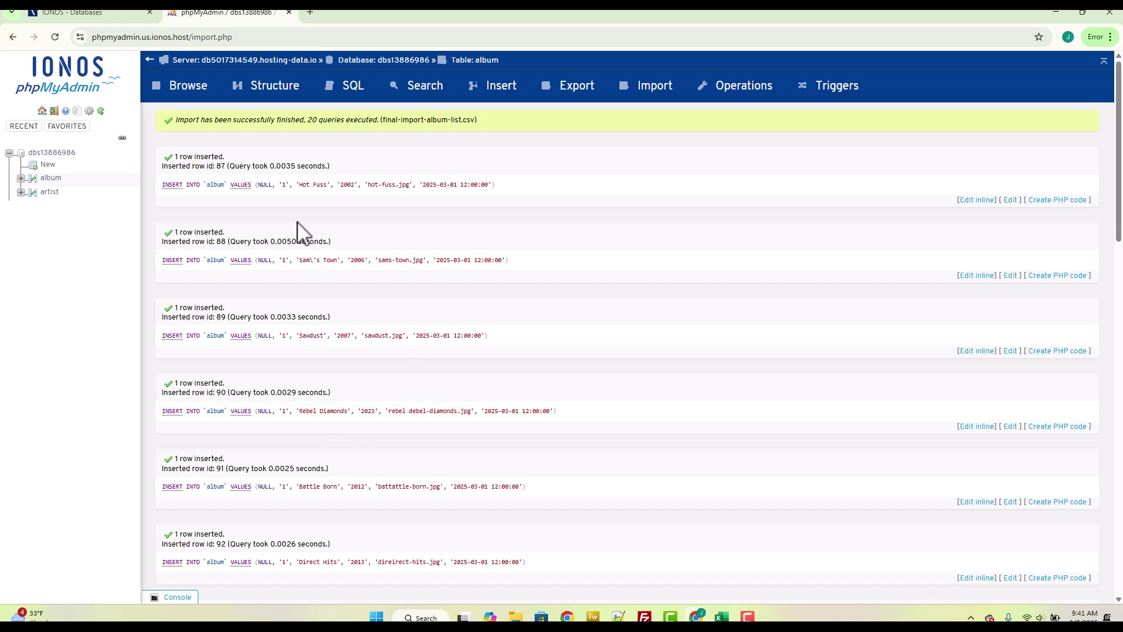
Browse the album table and review the imported album rows from first to last.
click(192, 93)
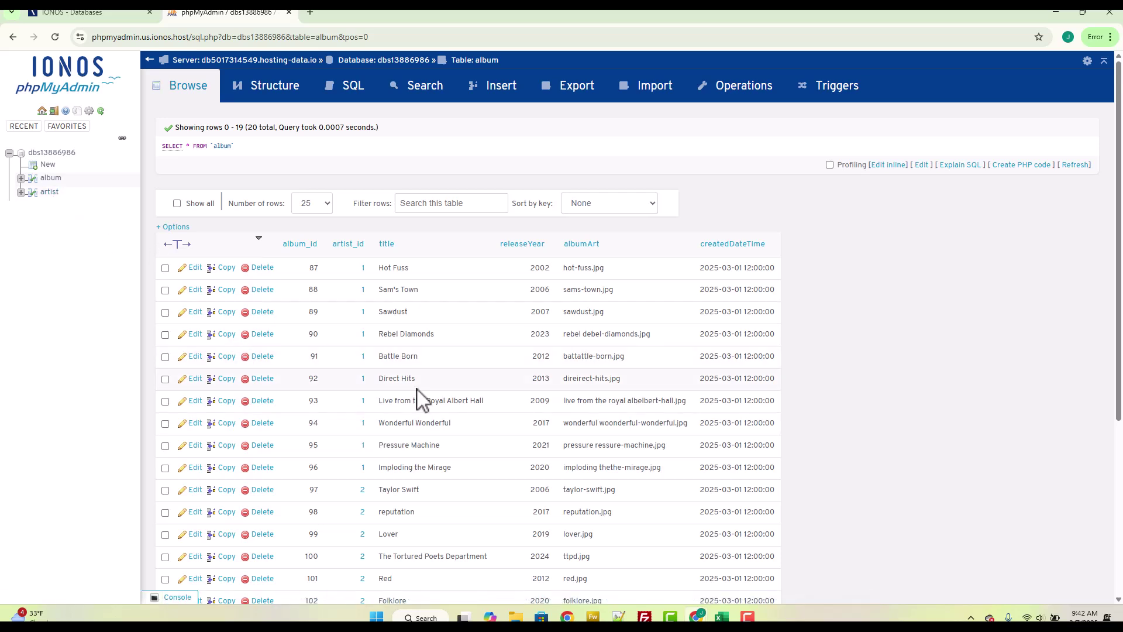
scroll(349, 233, down, 3)
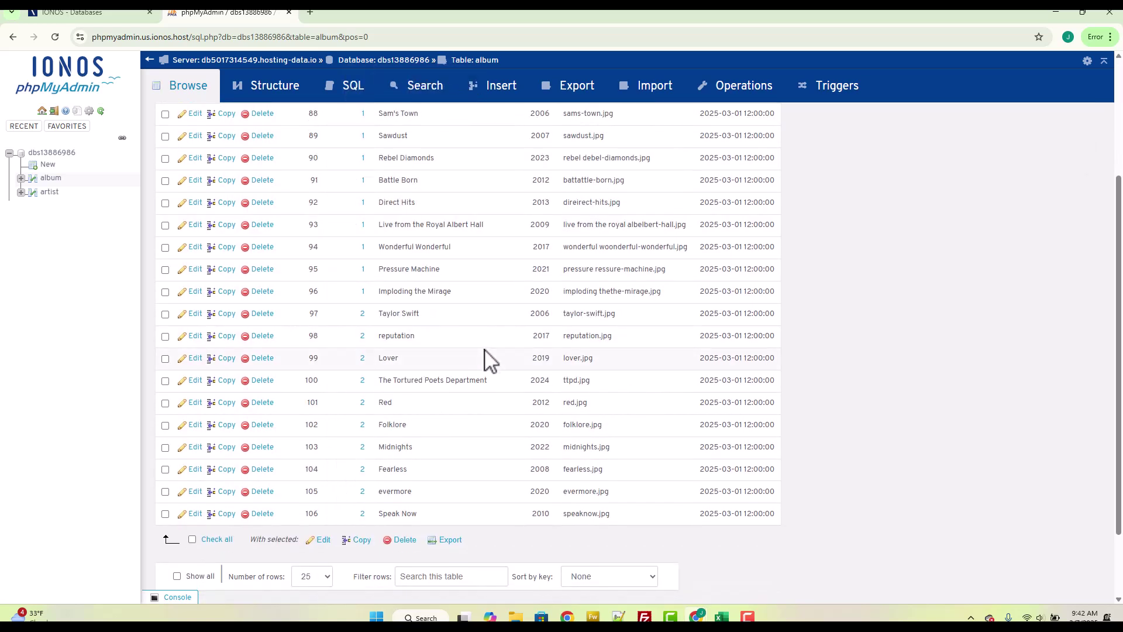
scroll(490, 360, up, 3)
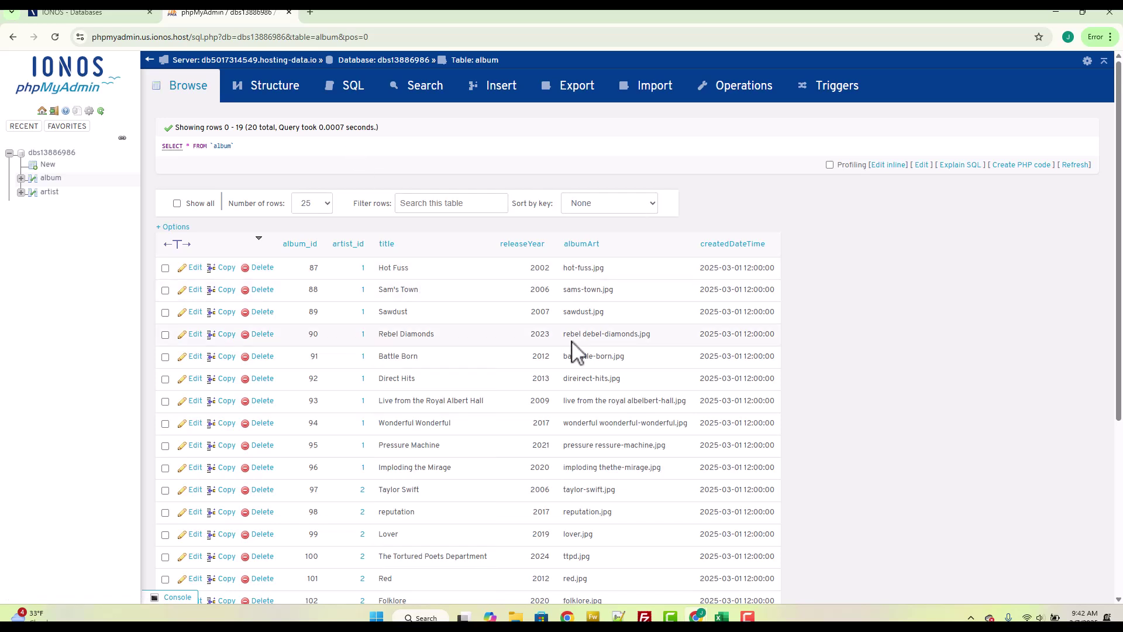
scroll(573, 351, down, 3)
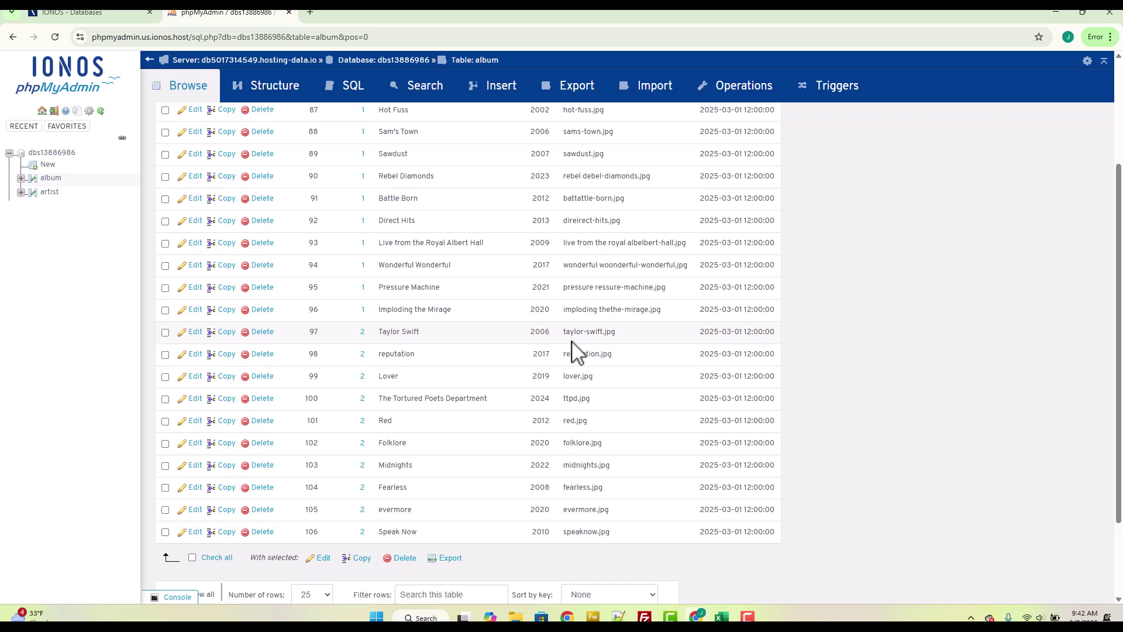
scroll(573, 351, up, 1)
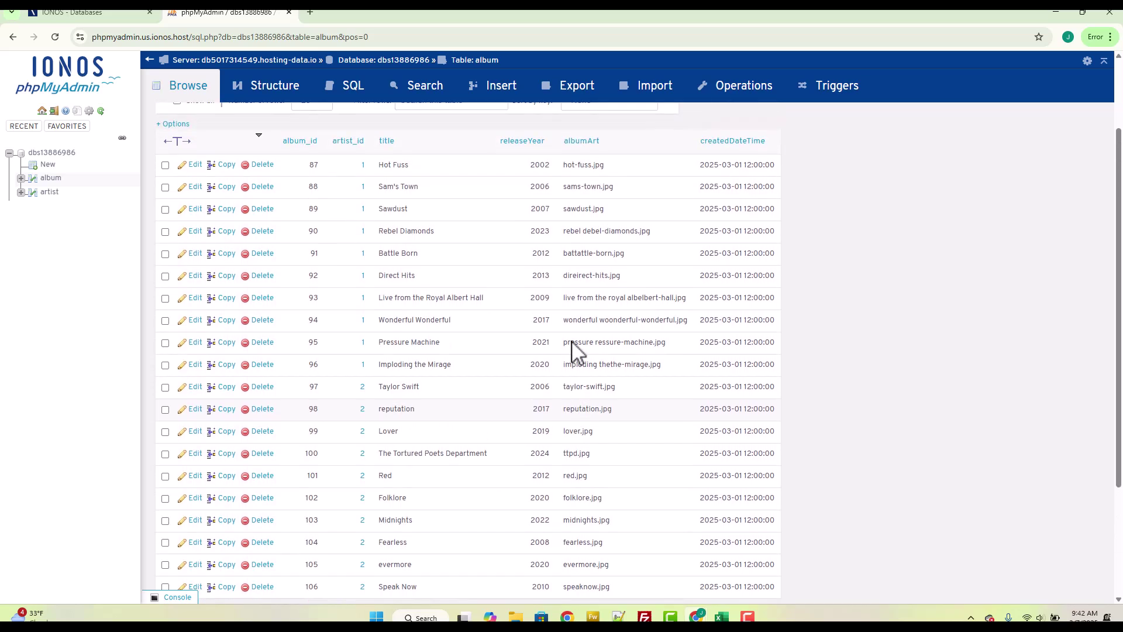